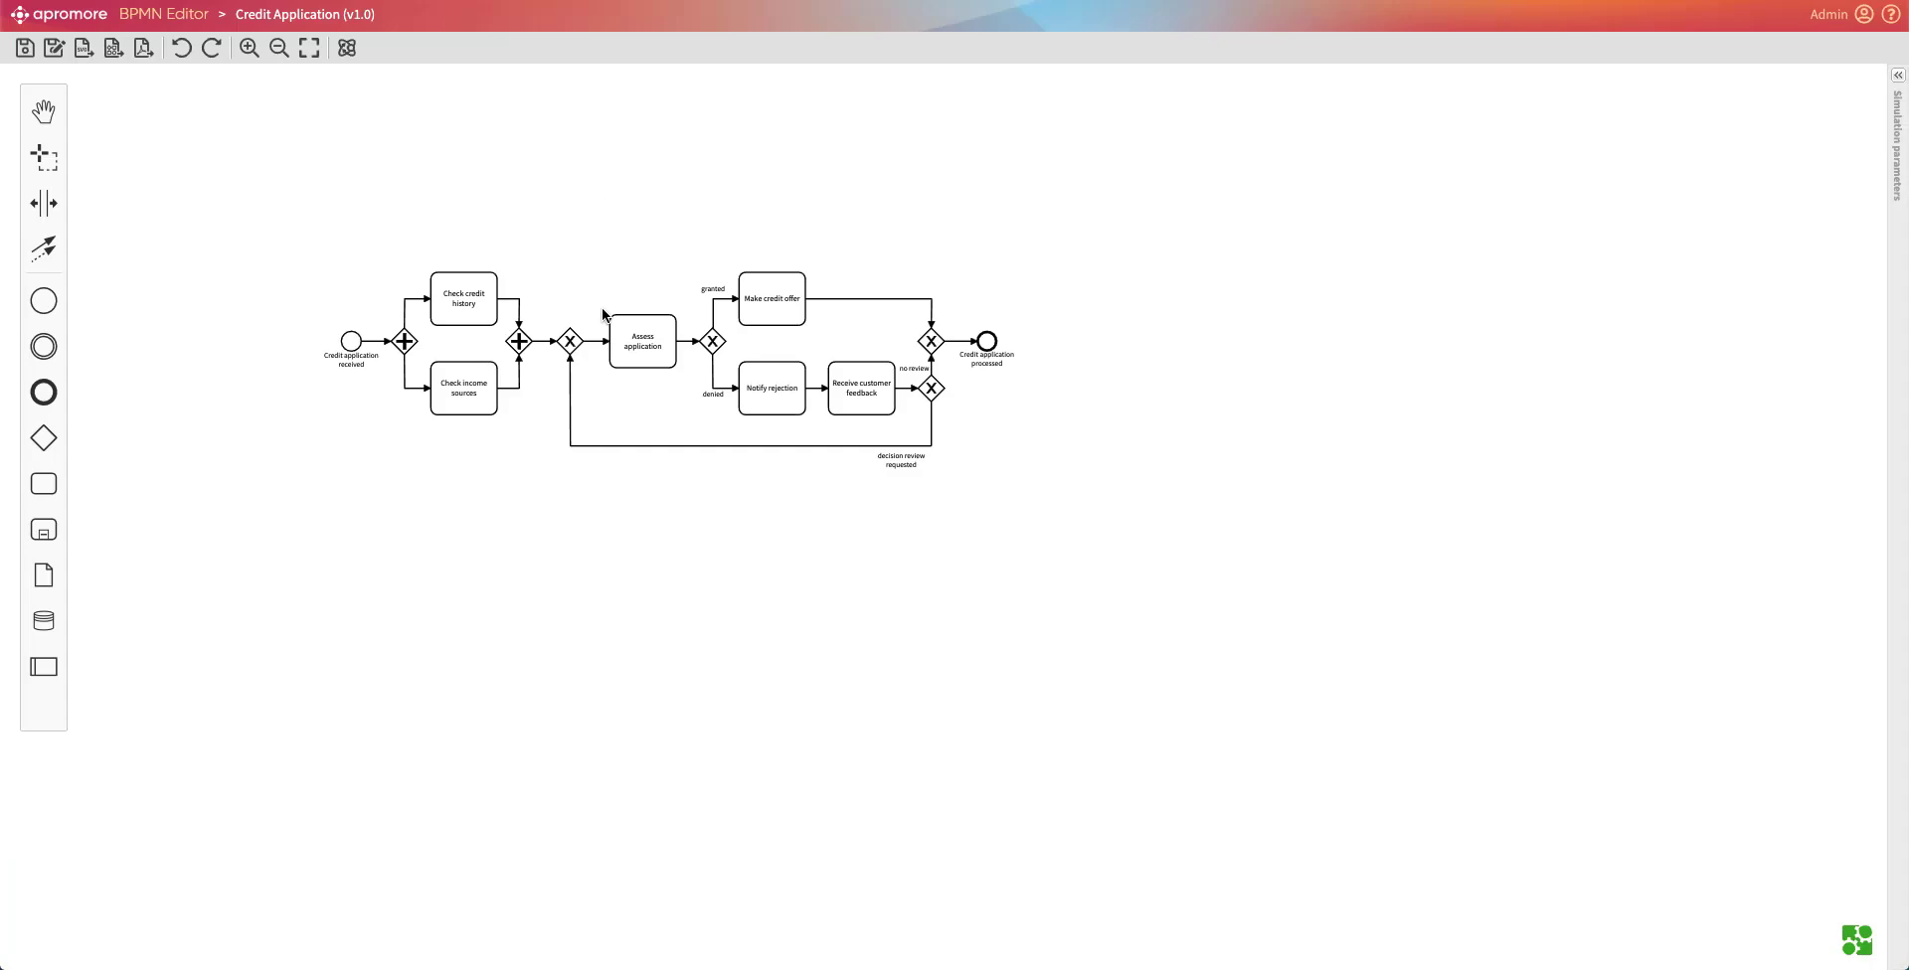
# Step: Fit the Credit Application diagram and show its General simulation scenario: exponential arrivals, 30-minute mean, 2400 instances
pyautogui.click(575, 370)
pyautogui.scroll(3, 571, 363)
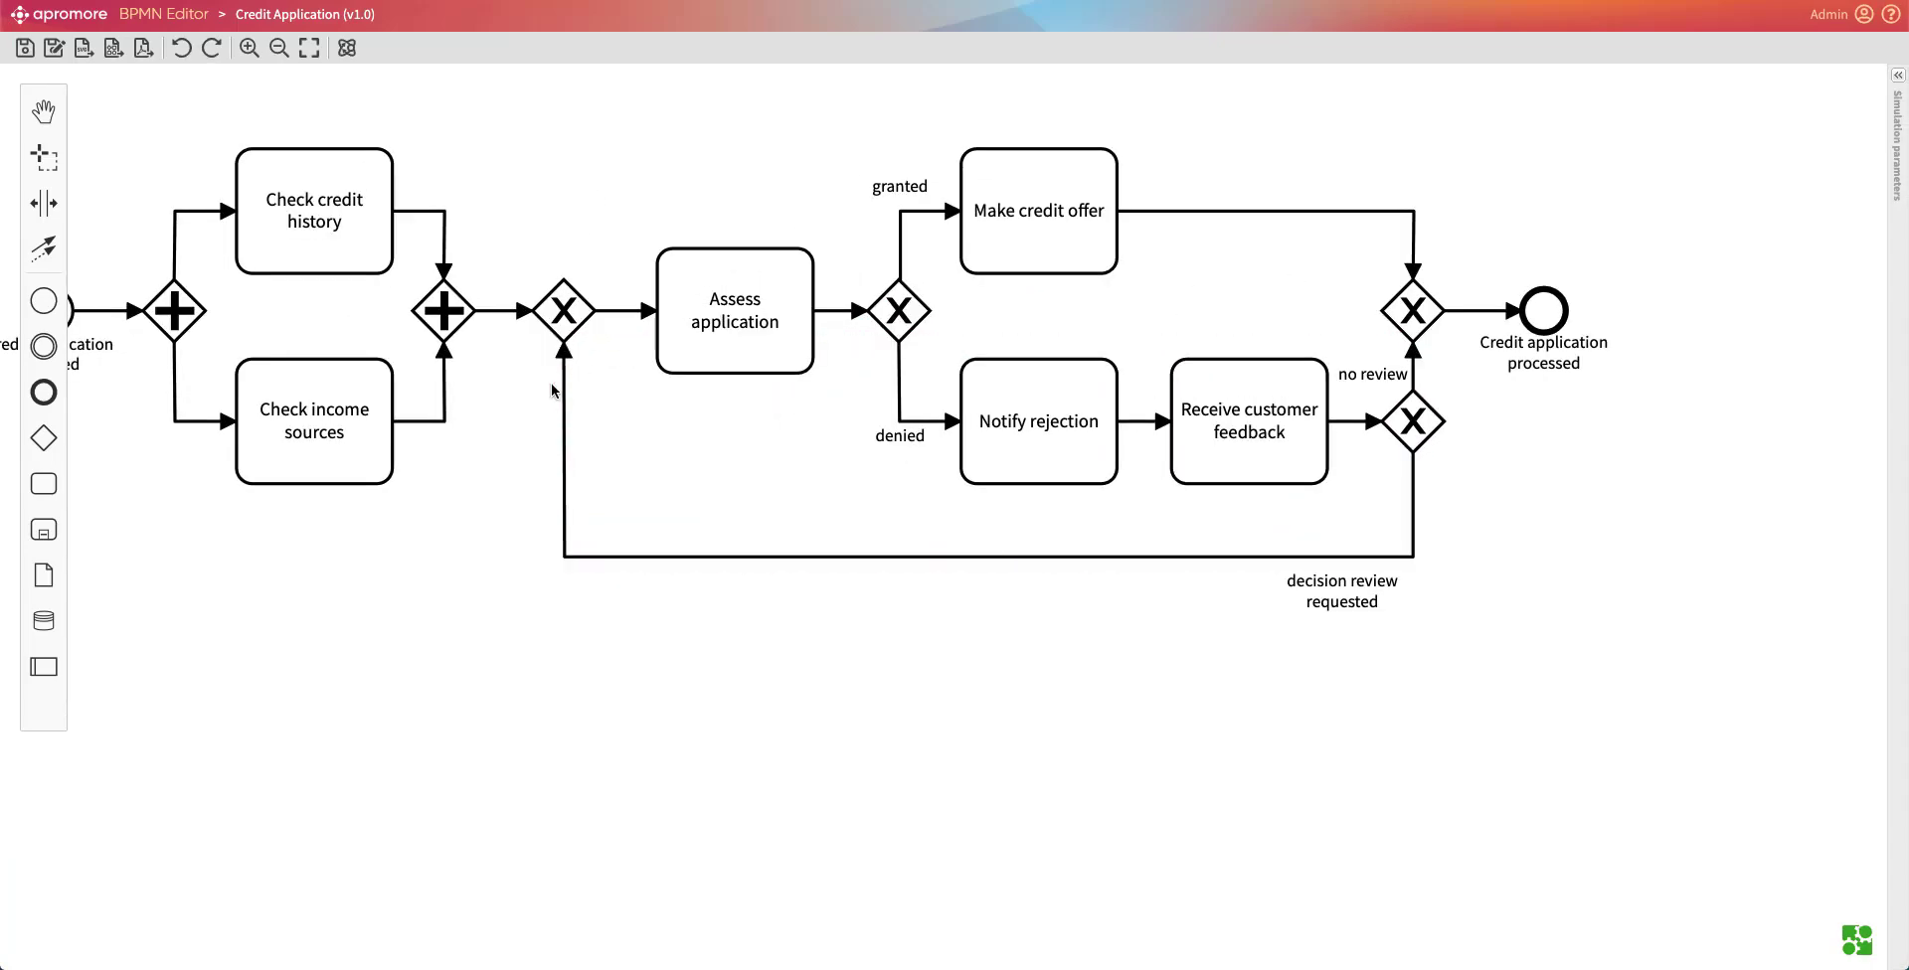
pyautogui.click(562, 428)
pyautogui.scroll(-1, 579, 431)
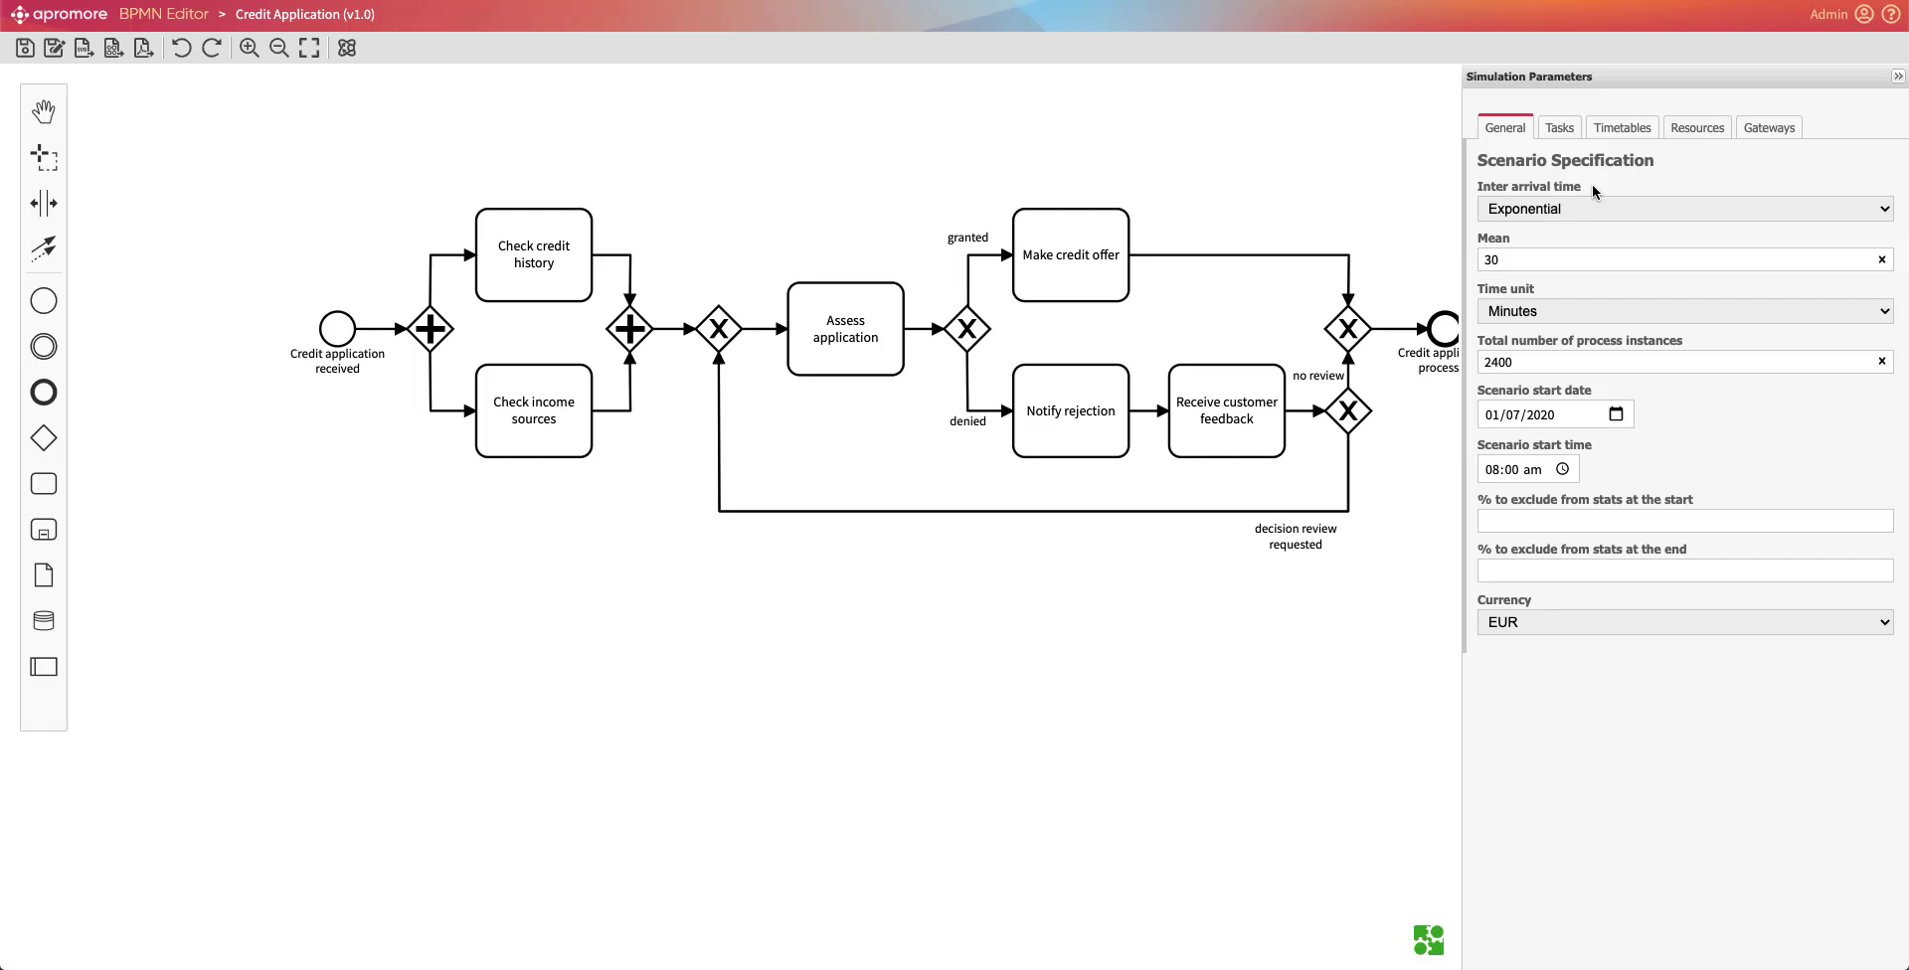
pyautogui.click(1589, 209)
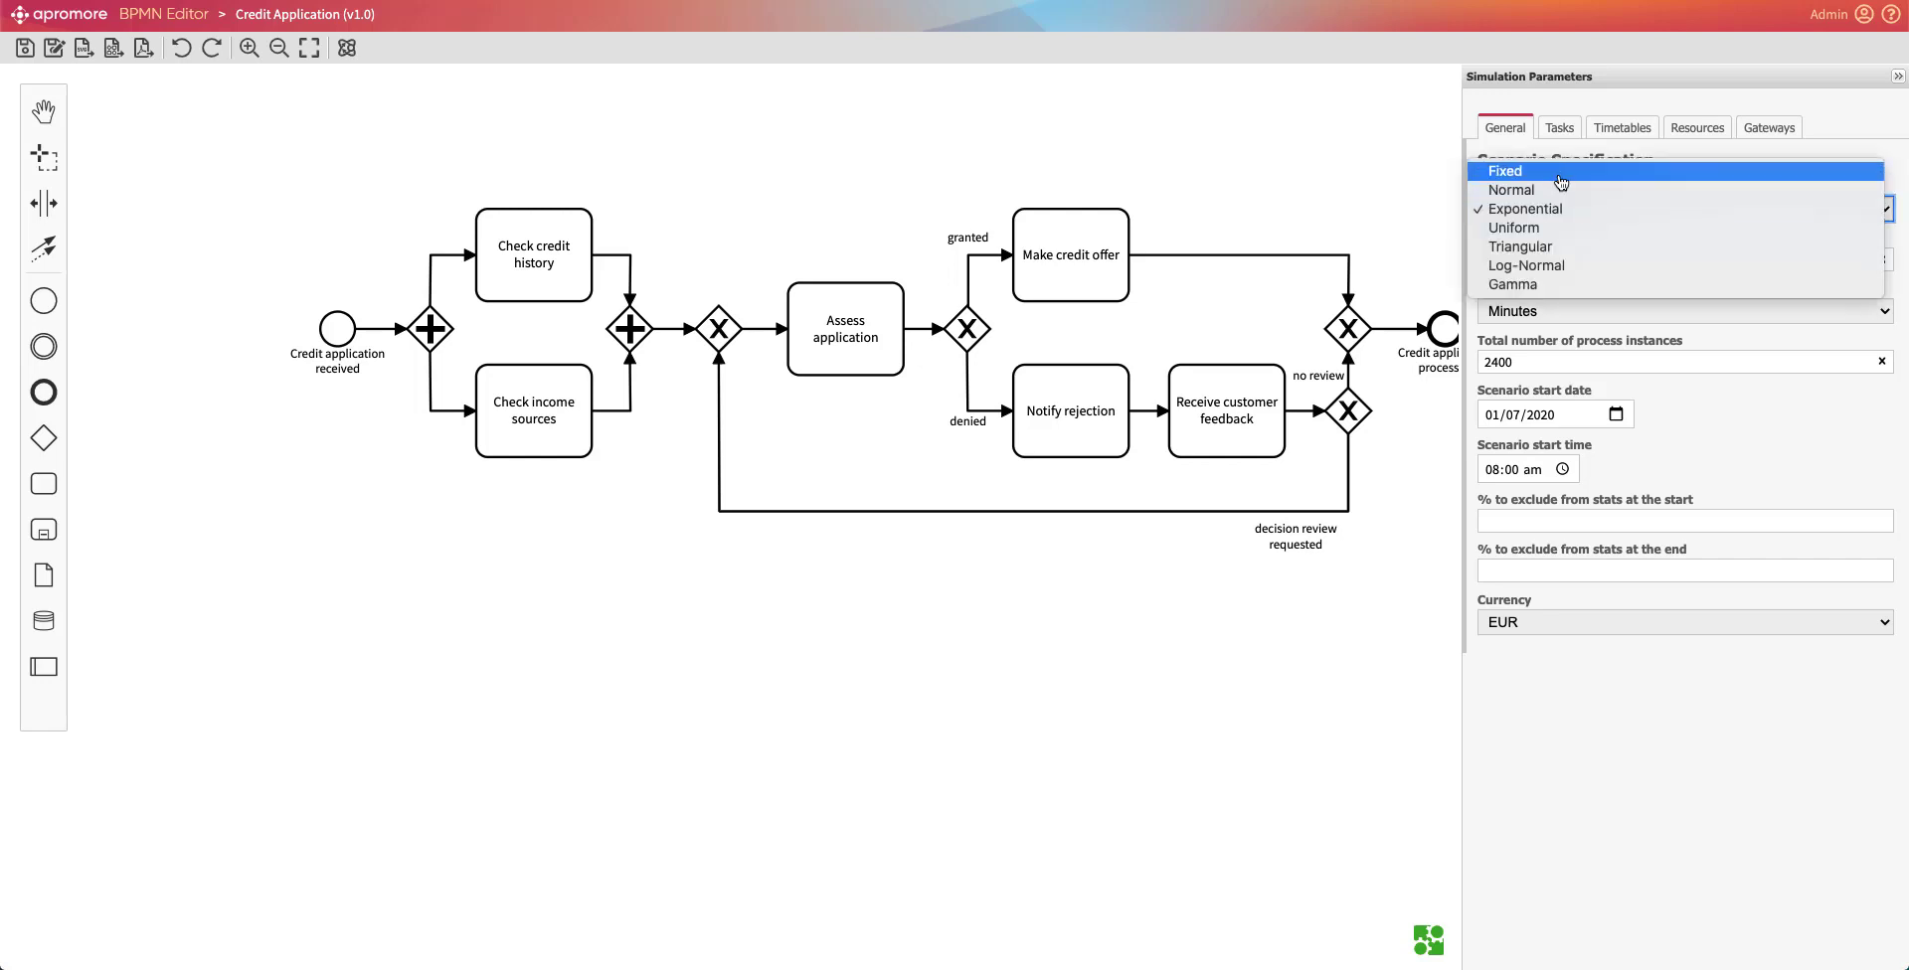
pyautogui.click(1680, 694)
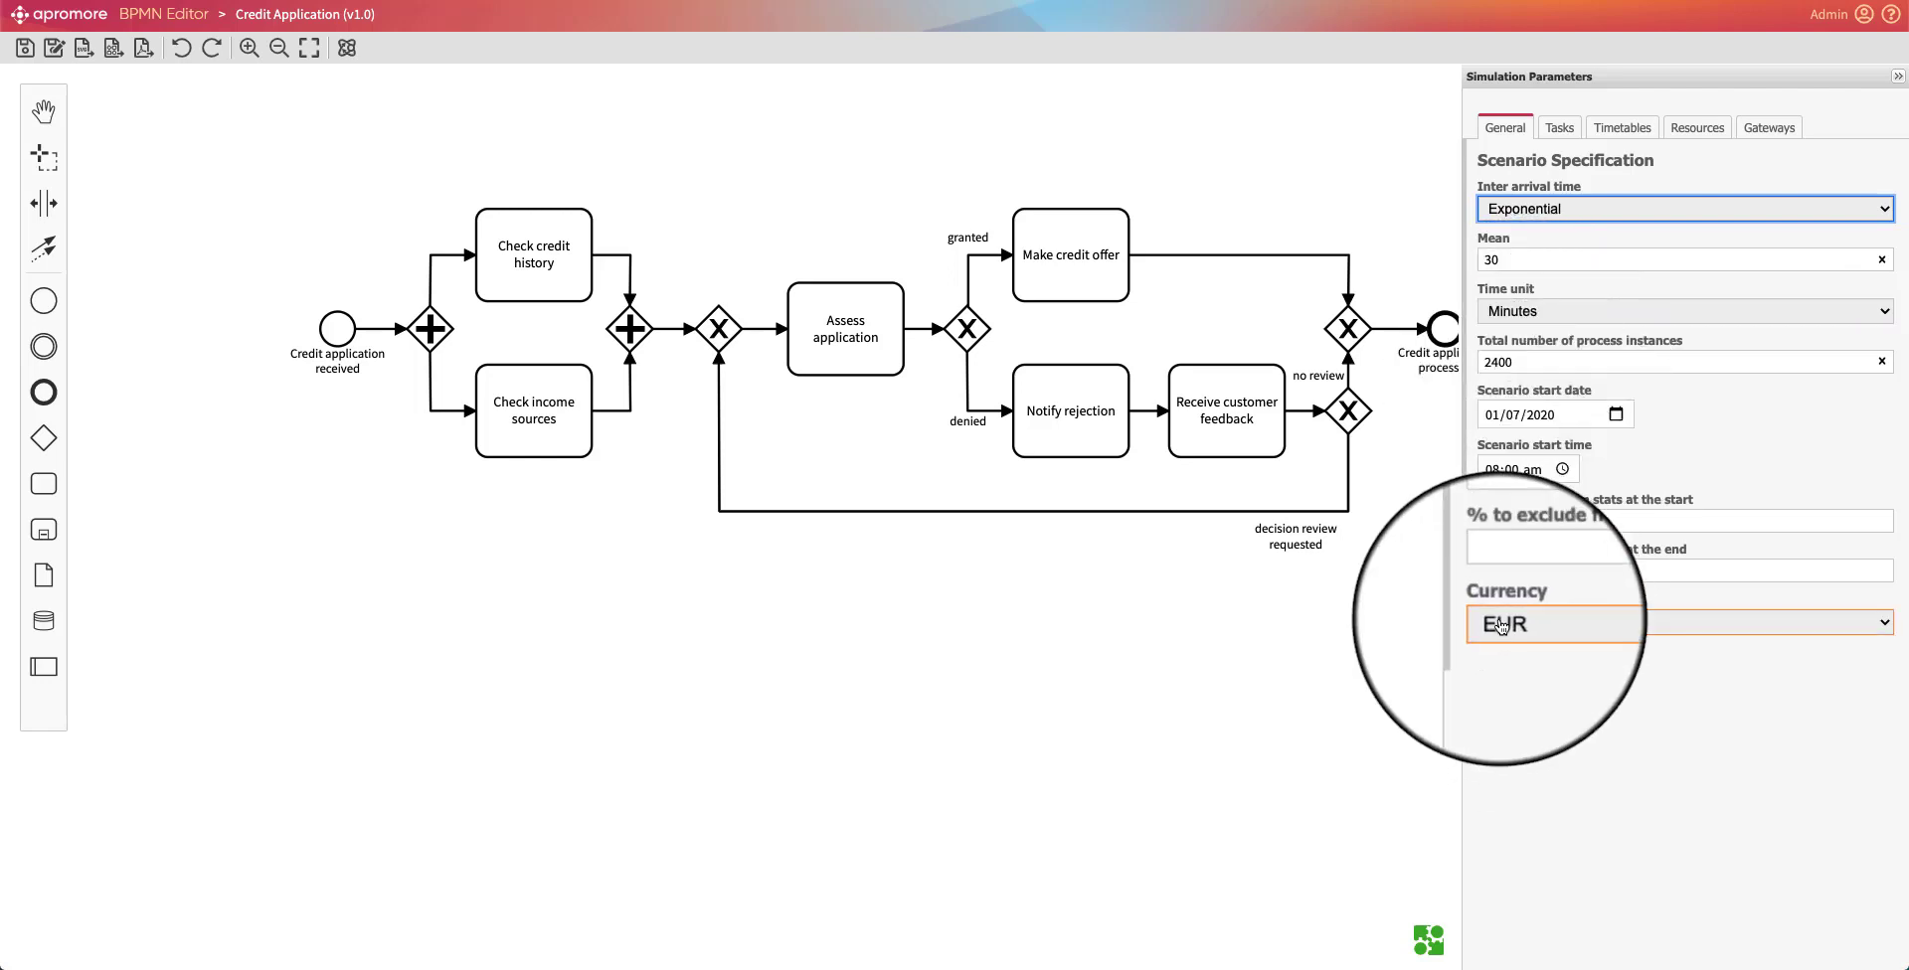
# Step: Review task durations, then show the Clerk resource: 2 resources at 25 per hour
pyautogui.click(1559, 129)
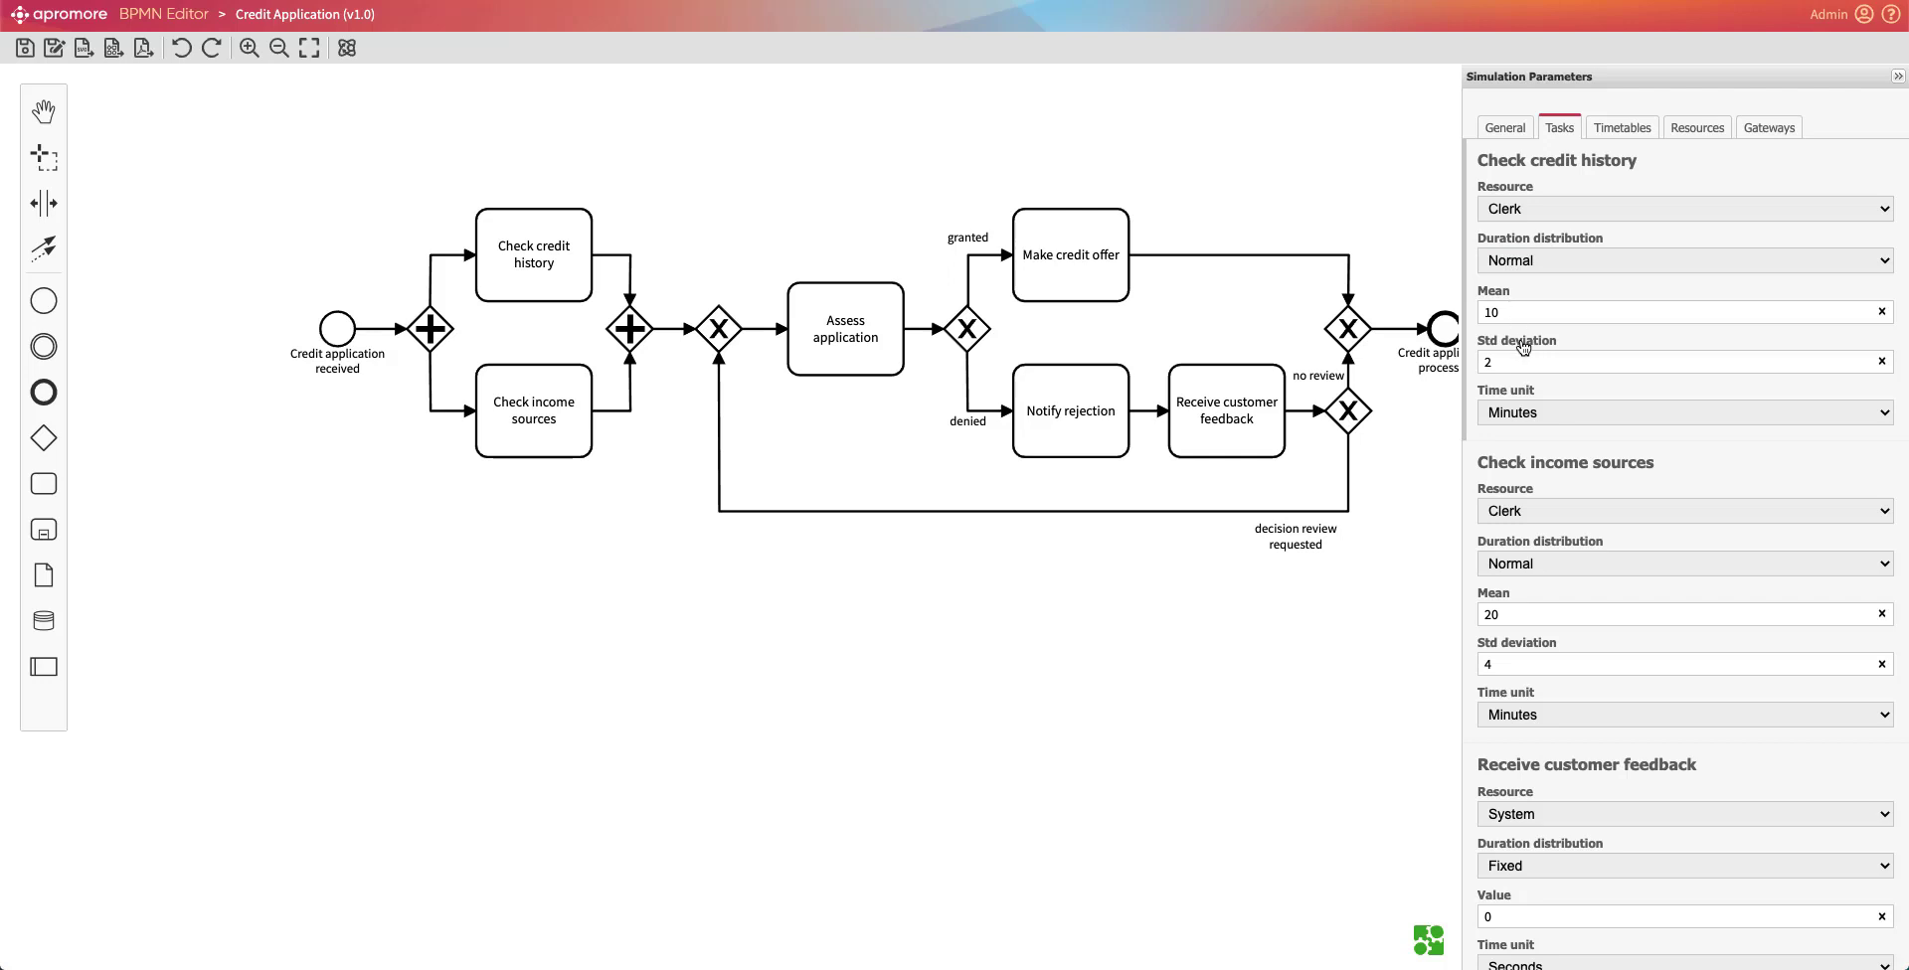
pyautogui.click(1684, 129)
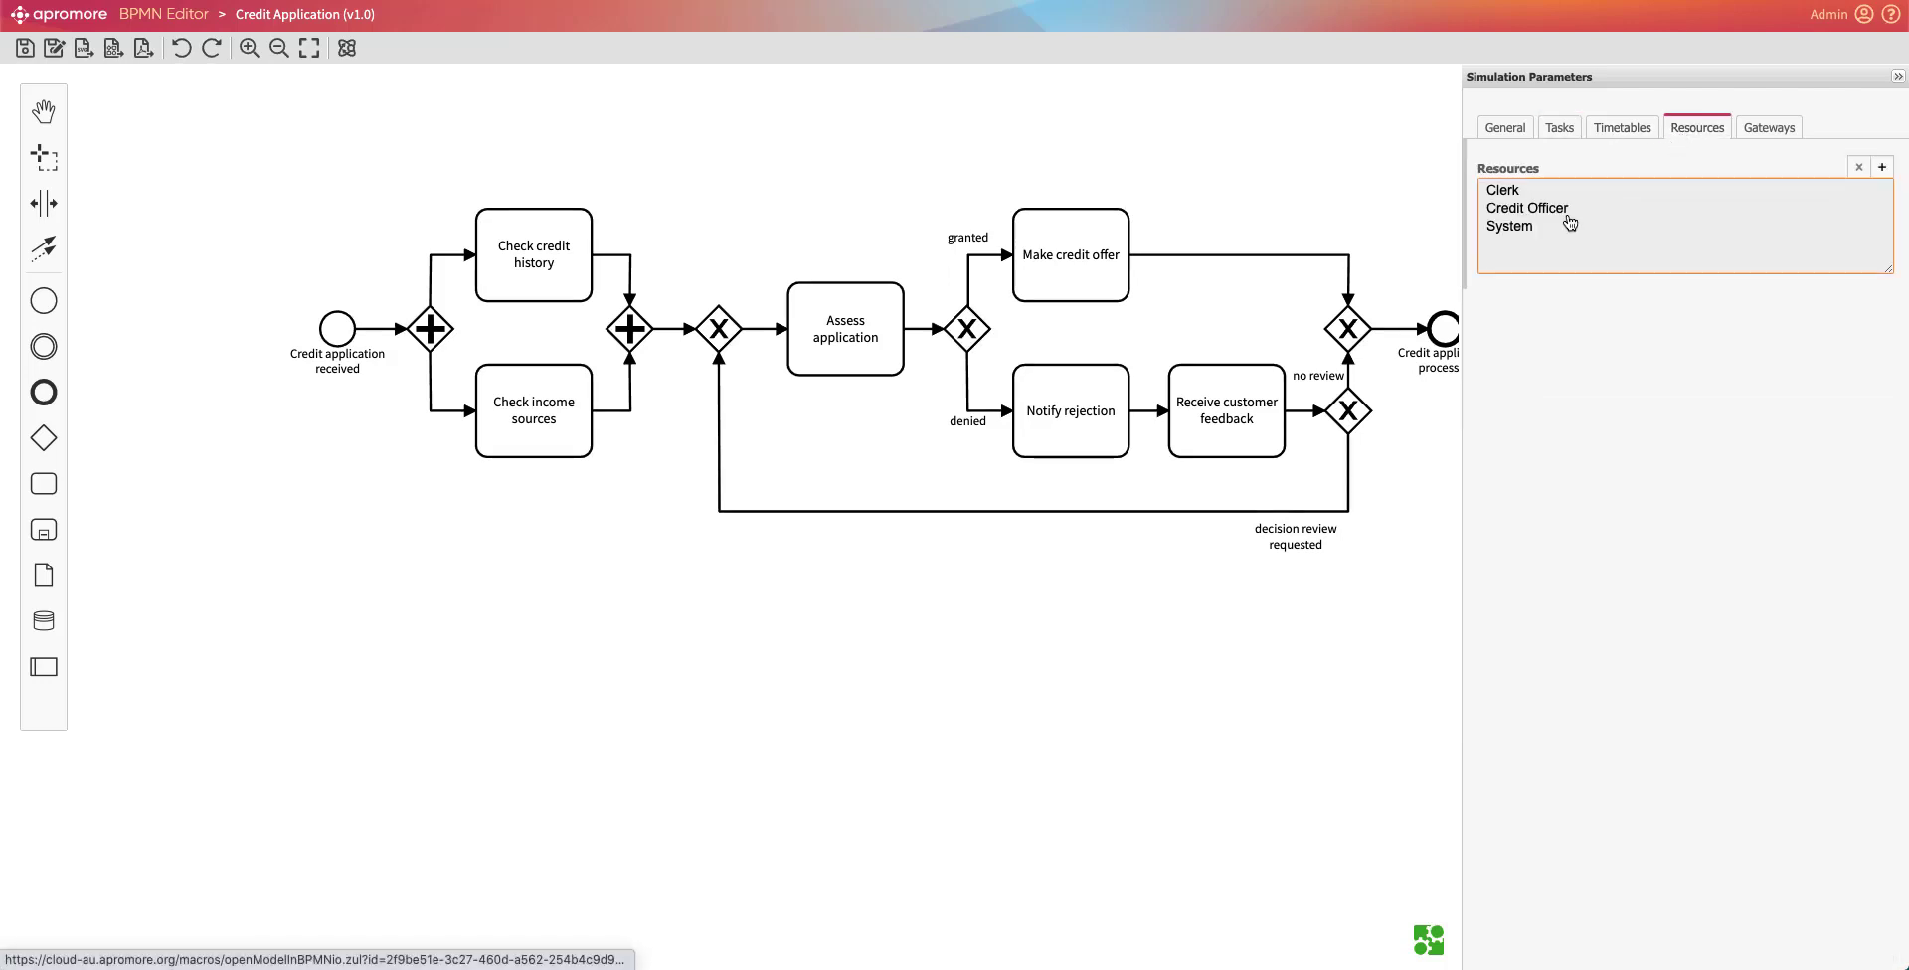
pyautogui.click(1536, 191)
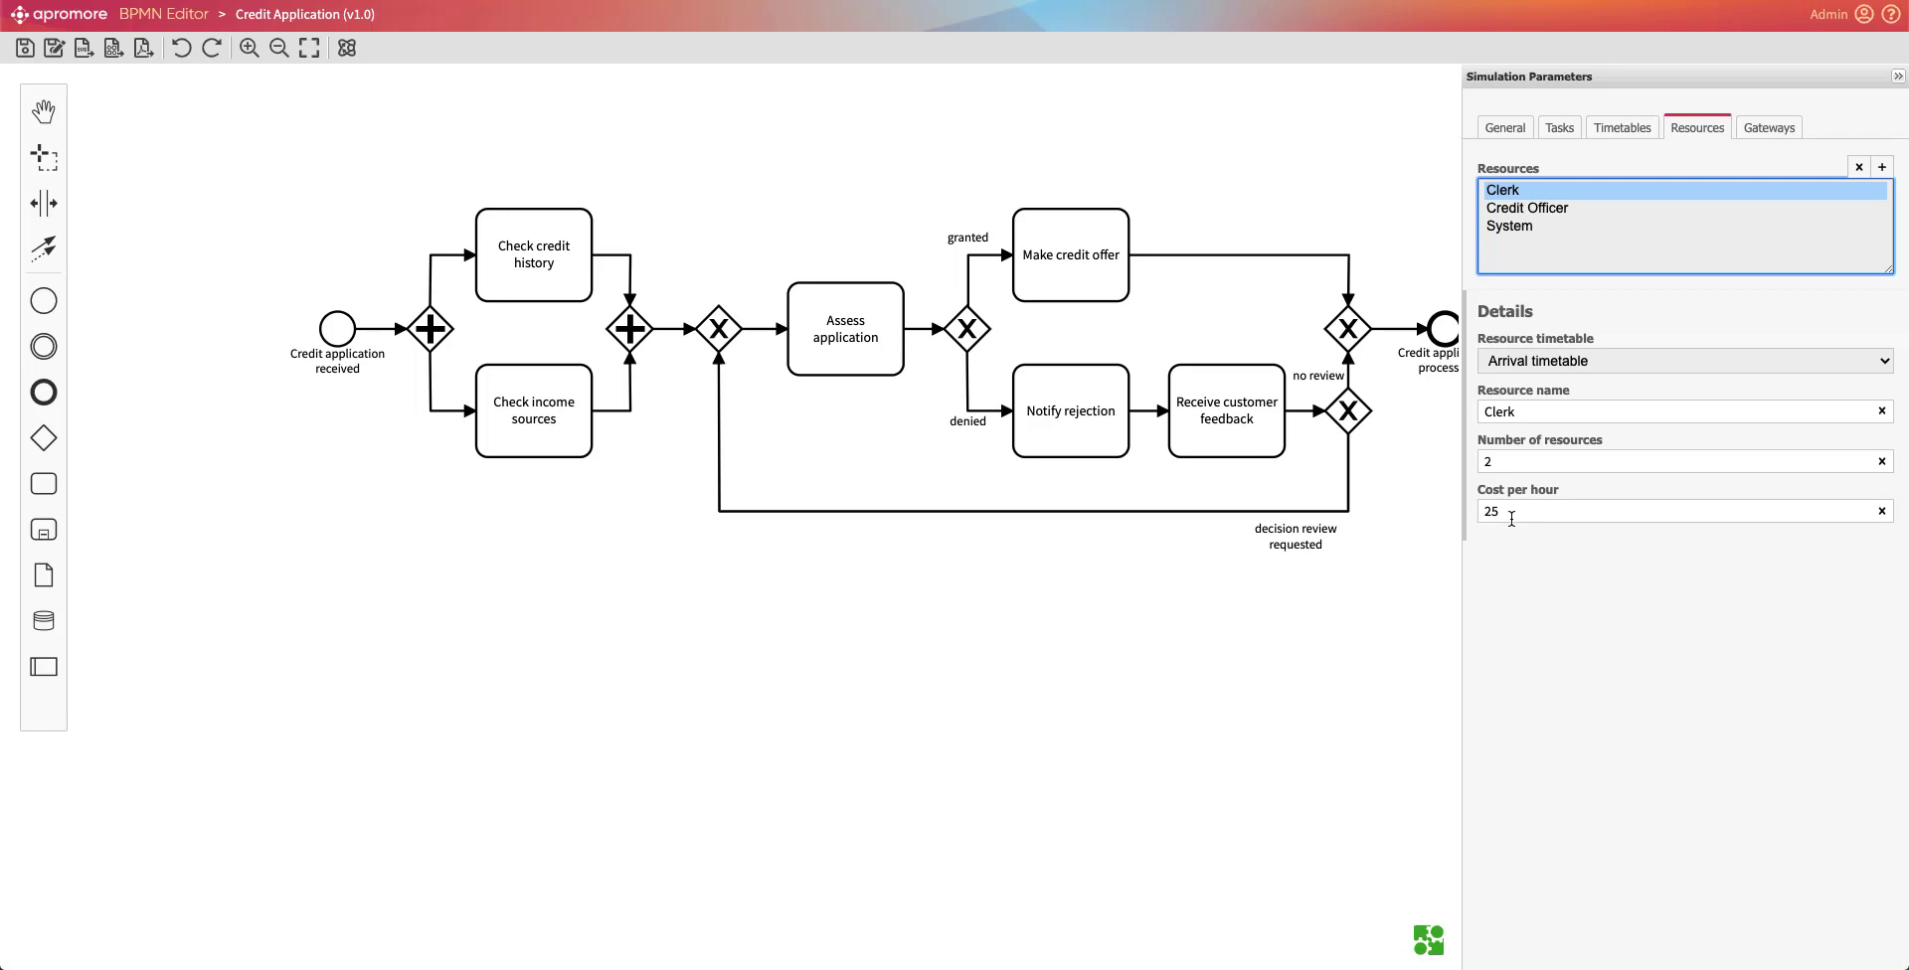
# Step: Check the Arrival timetable's Monday–Friday 9am–5pm timeslot and the 20/80 gateway branch probabilities
pyautogui.click(1620, 129)
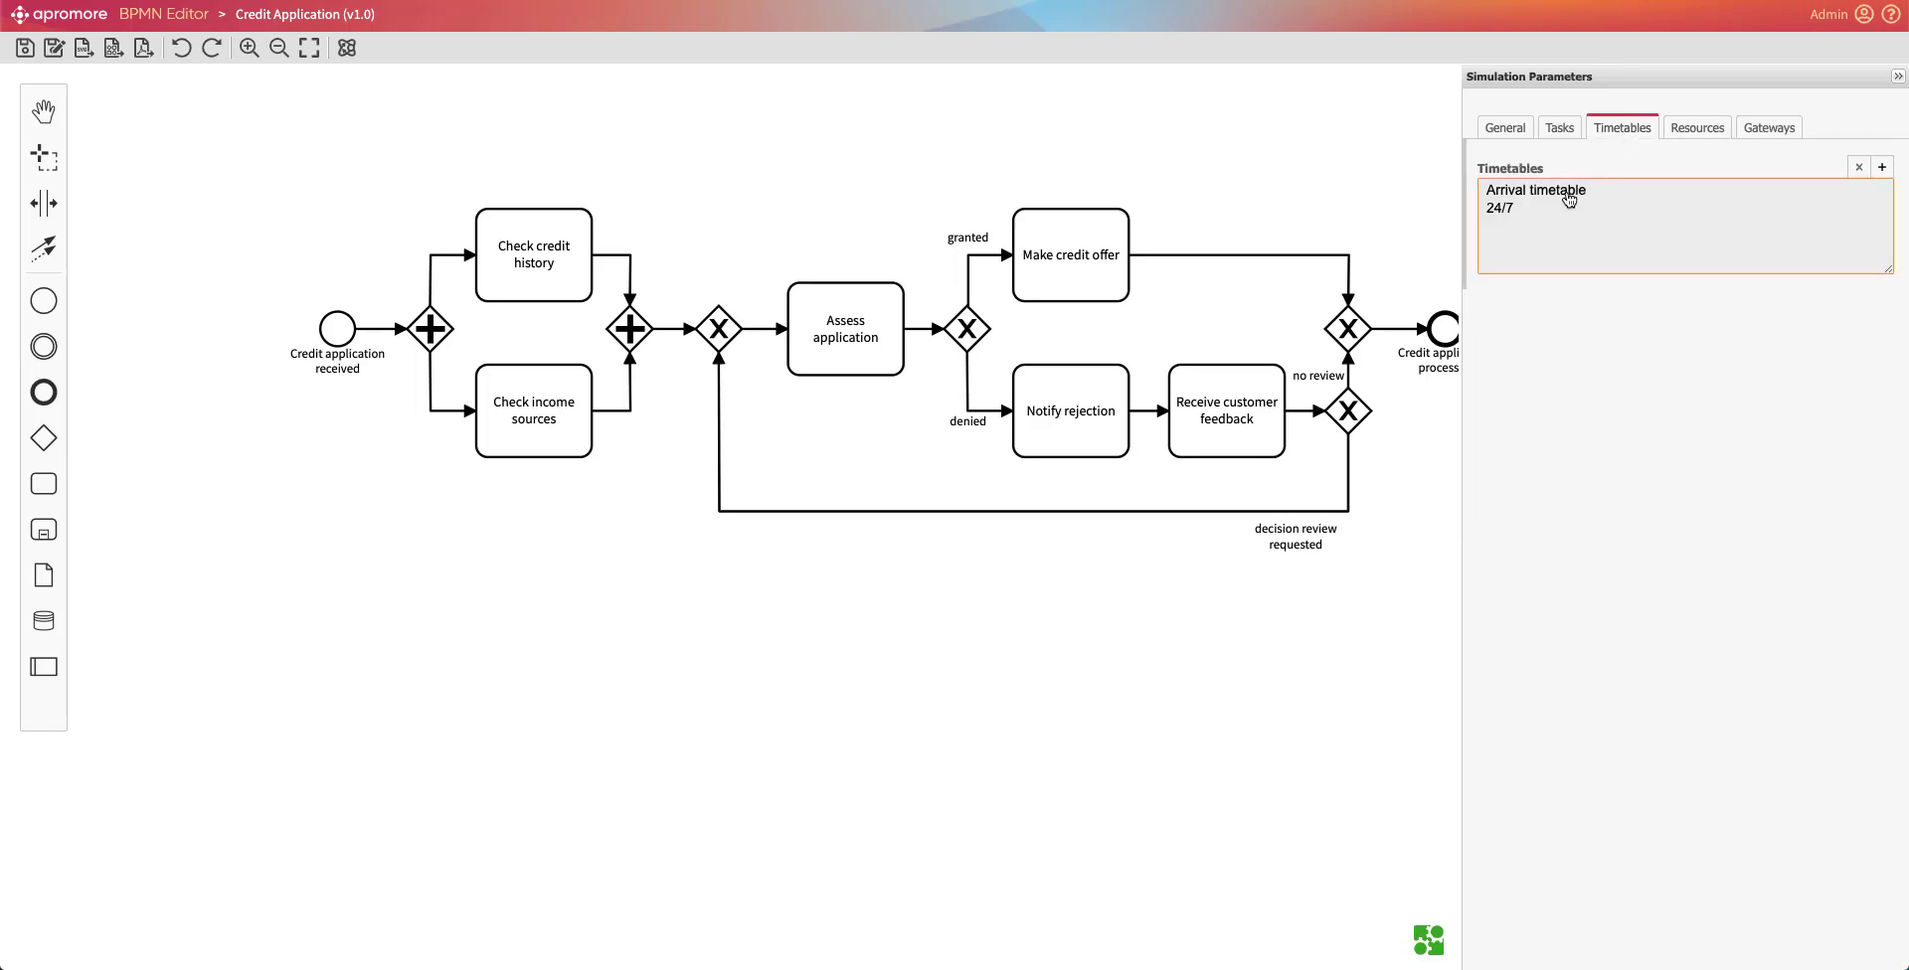
pyautogui.click(1569, 196)
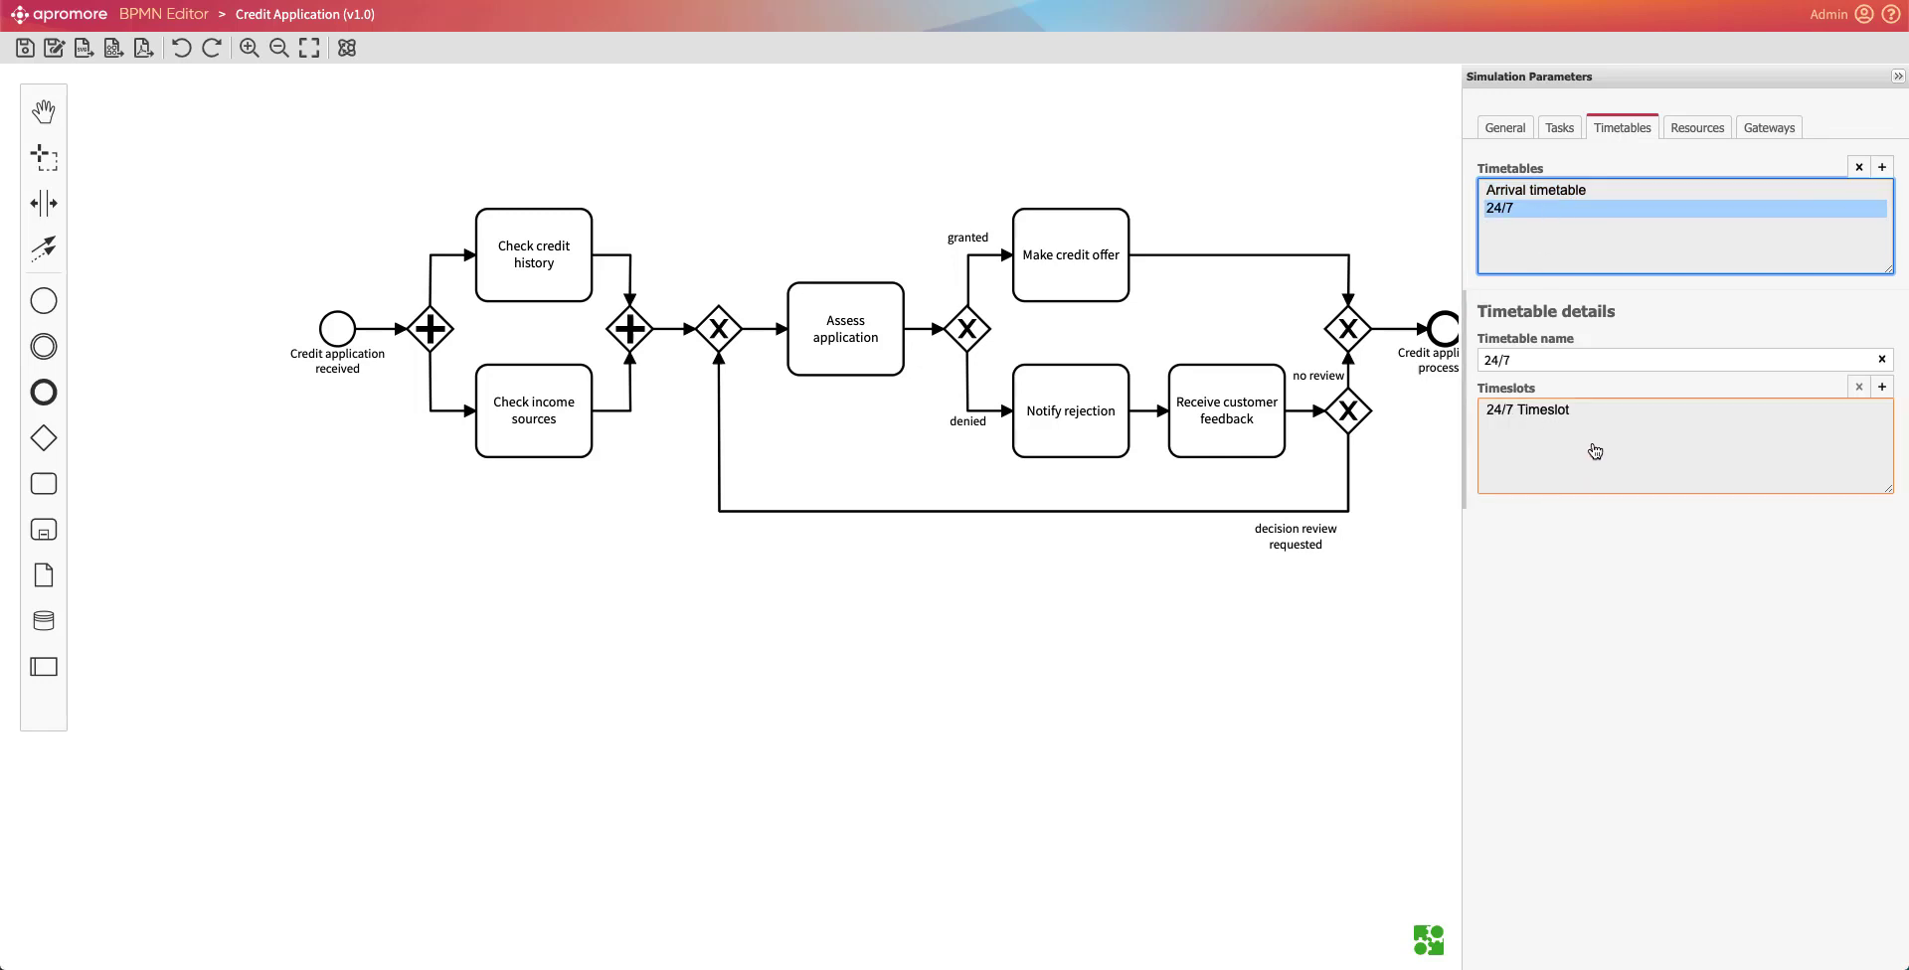
pyautogui.click(1527, 193)
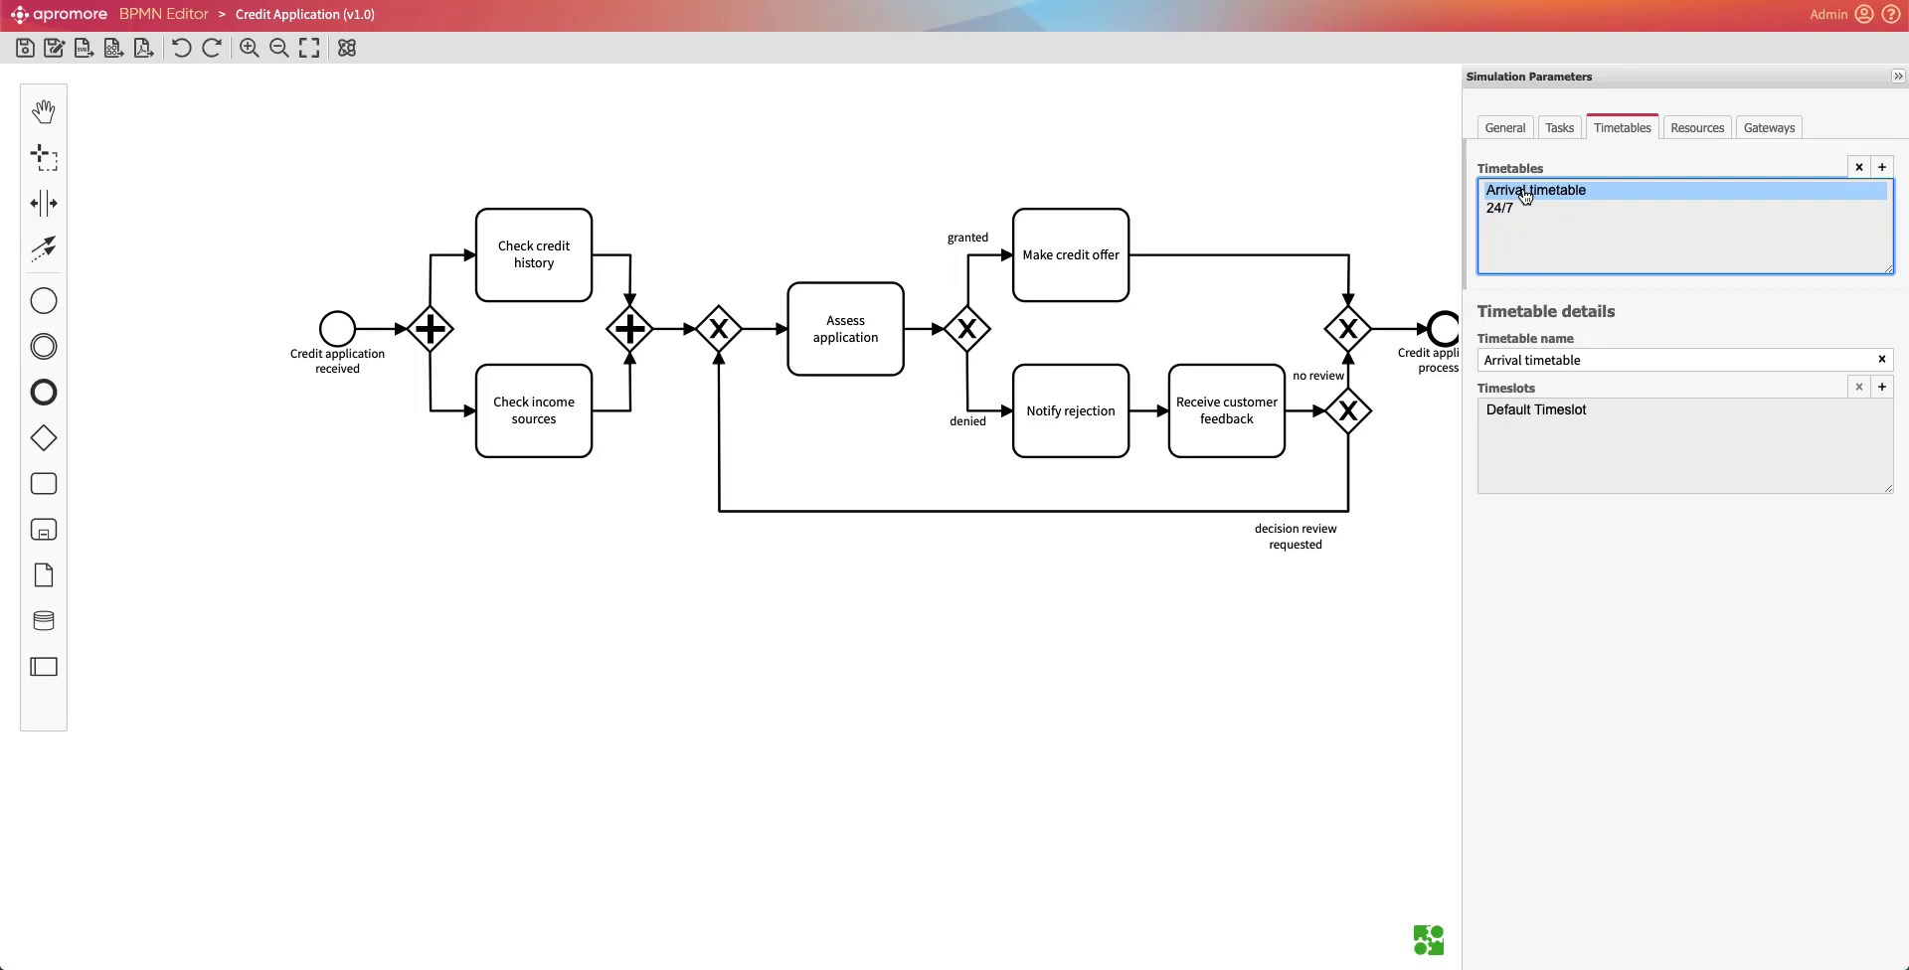
pyautogui.click(1536, 409)
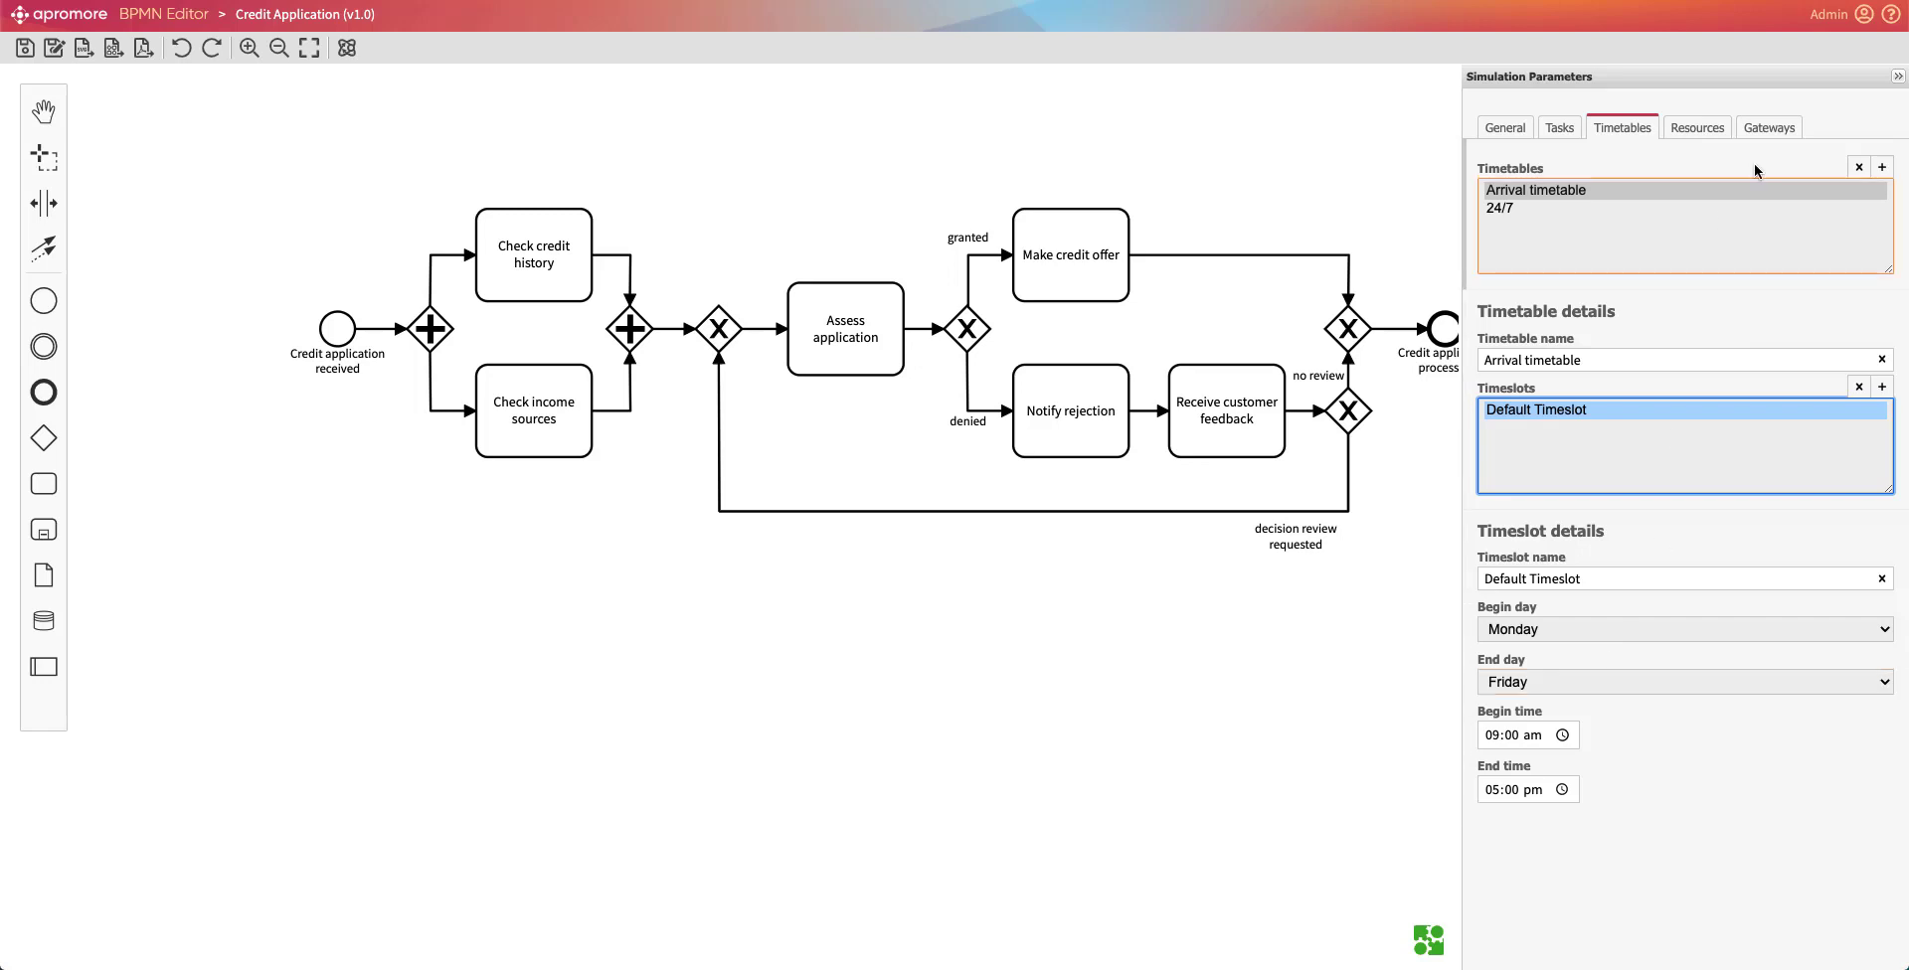
pyautogui.click(1769, 128)
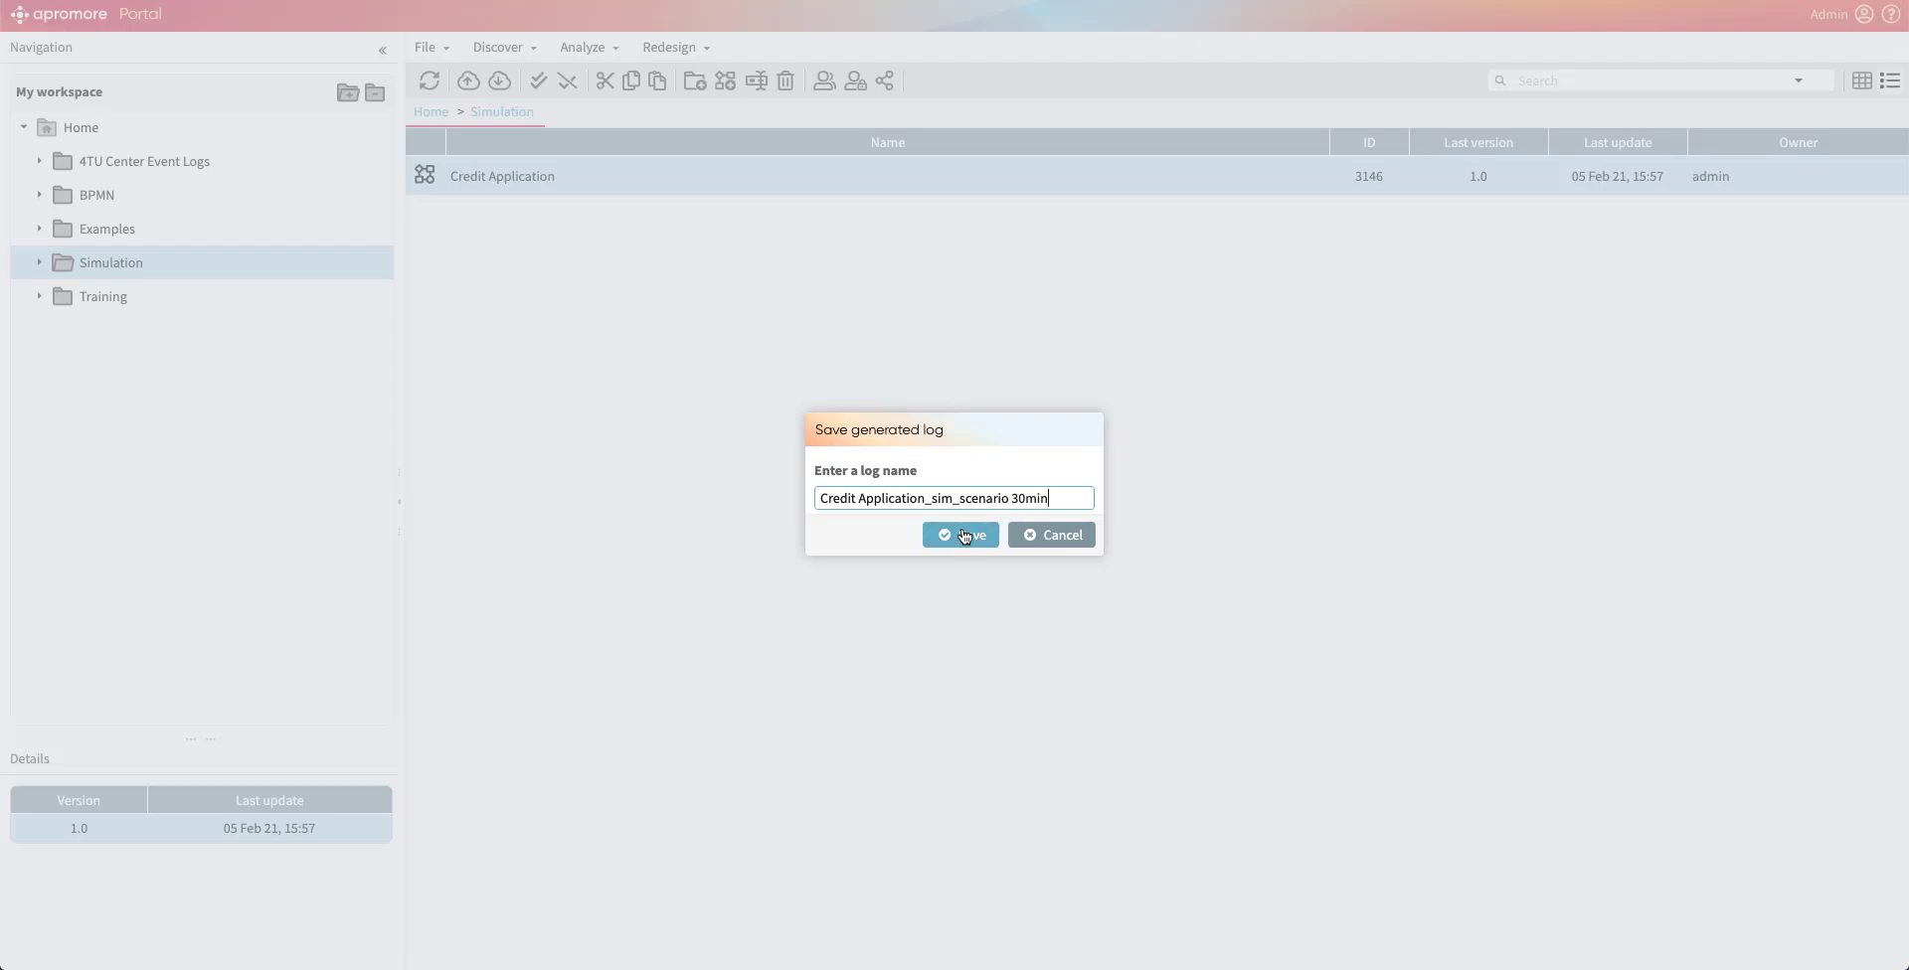
# Step: Save the simulated log as 'Credit Application_sim_scenario 30min'
pyautogui.click(963, 538)
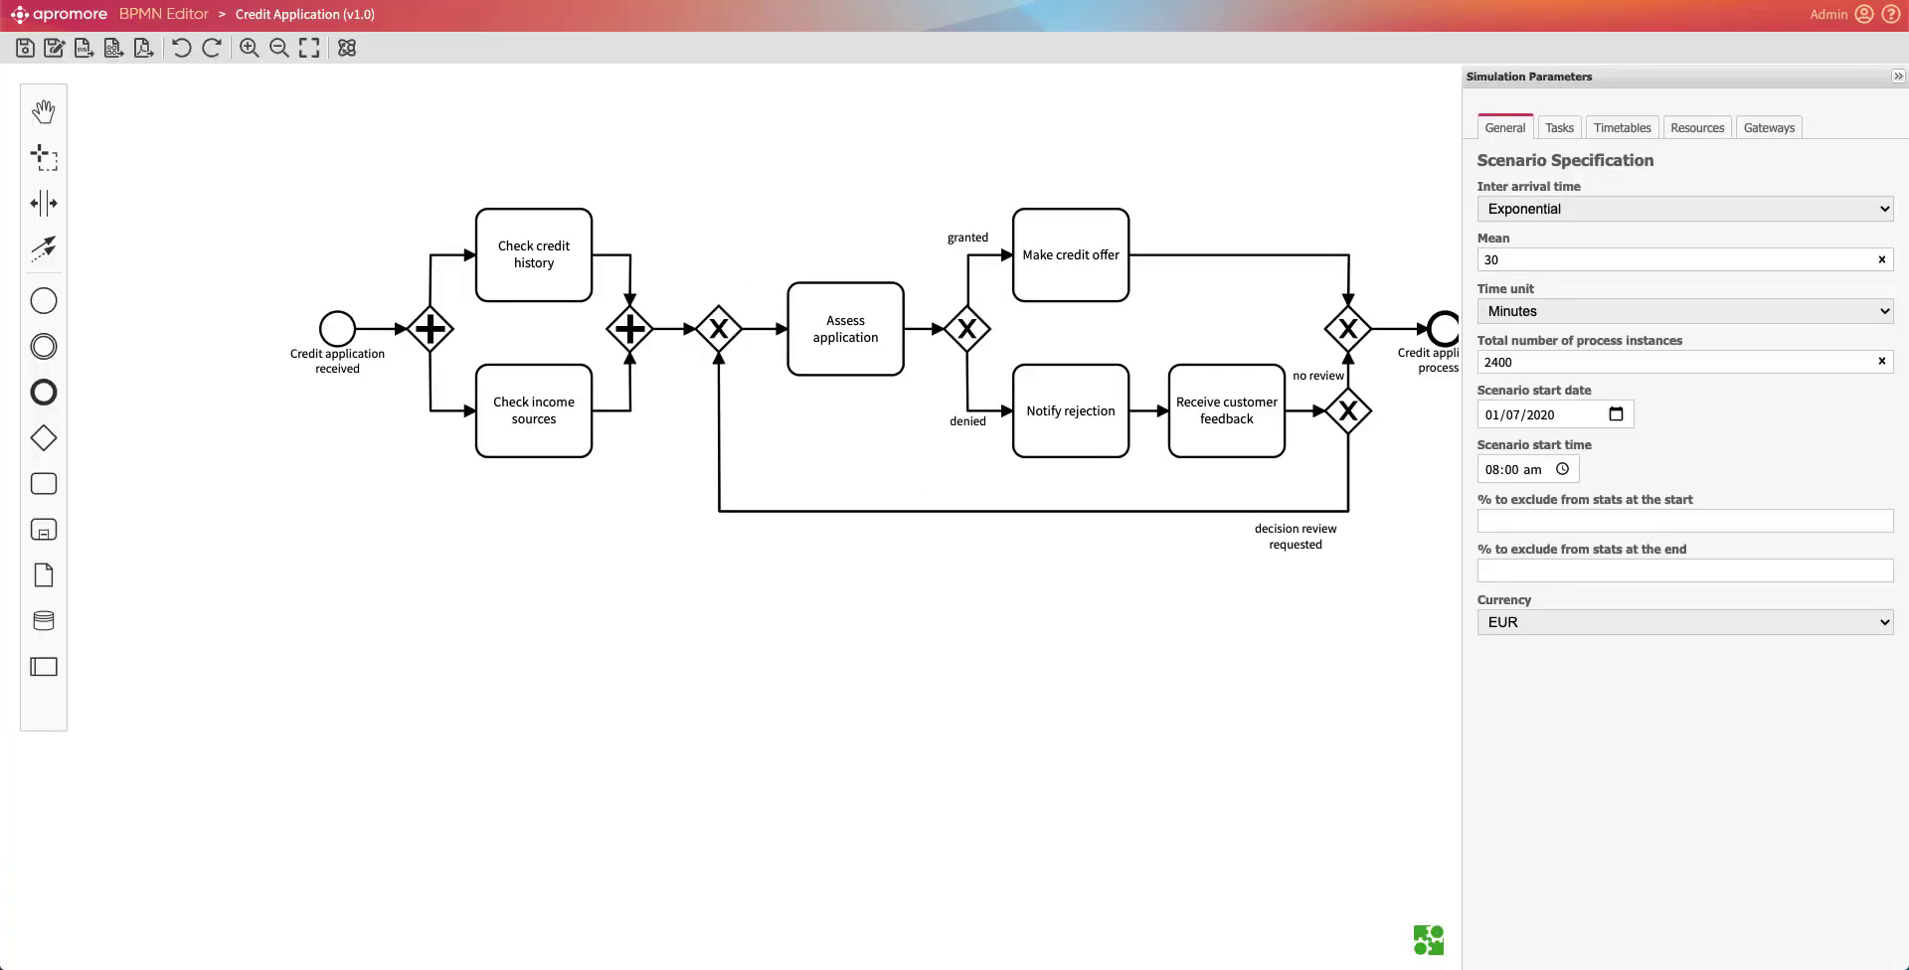
# Step: Set the mean inter-arrival time to 20 minutes and save the model over version 1.0
pyautogui.doubleClick(1516, 260)
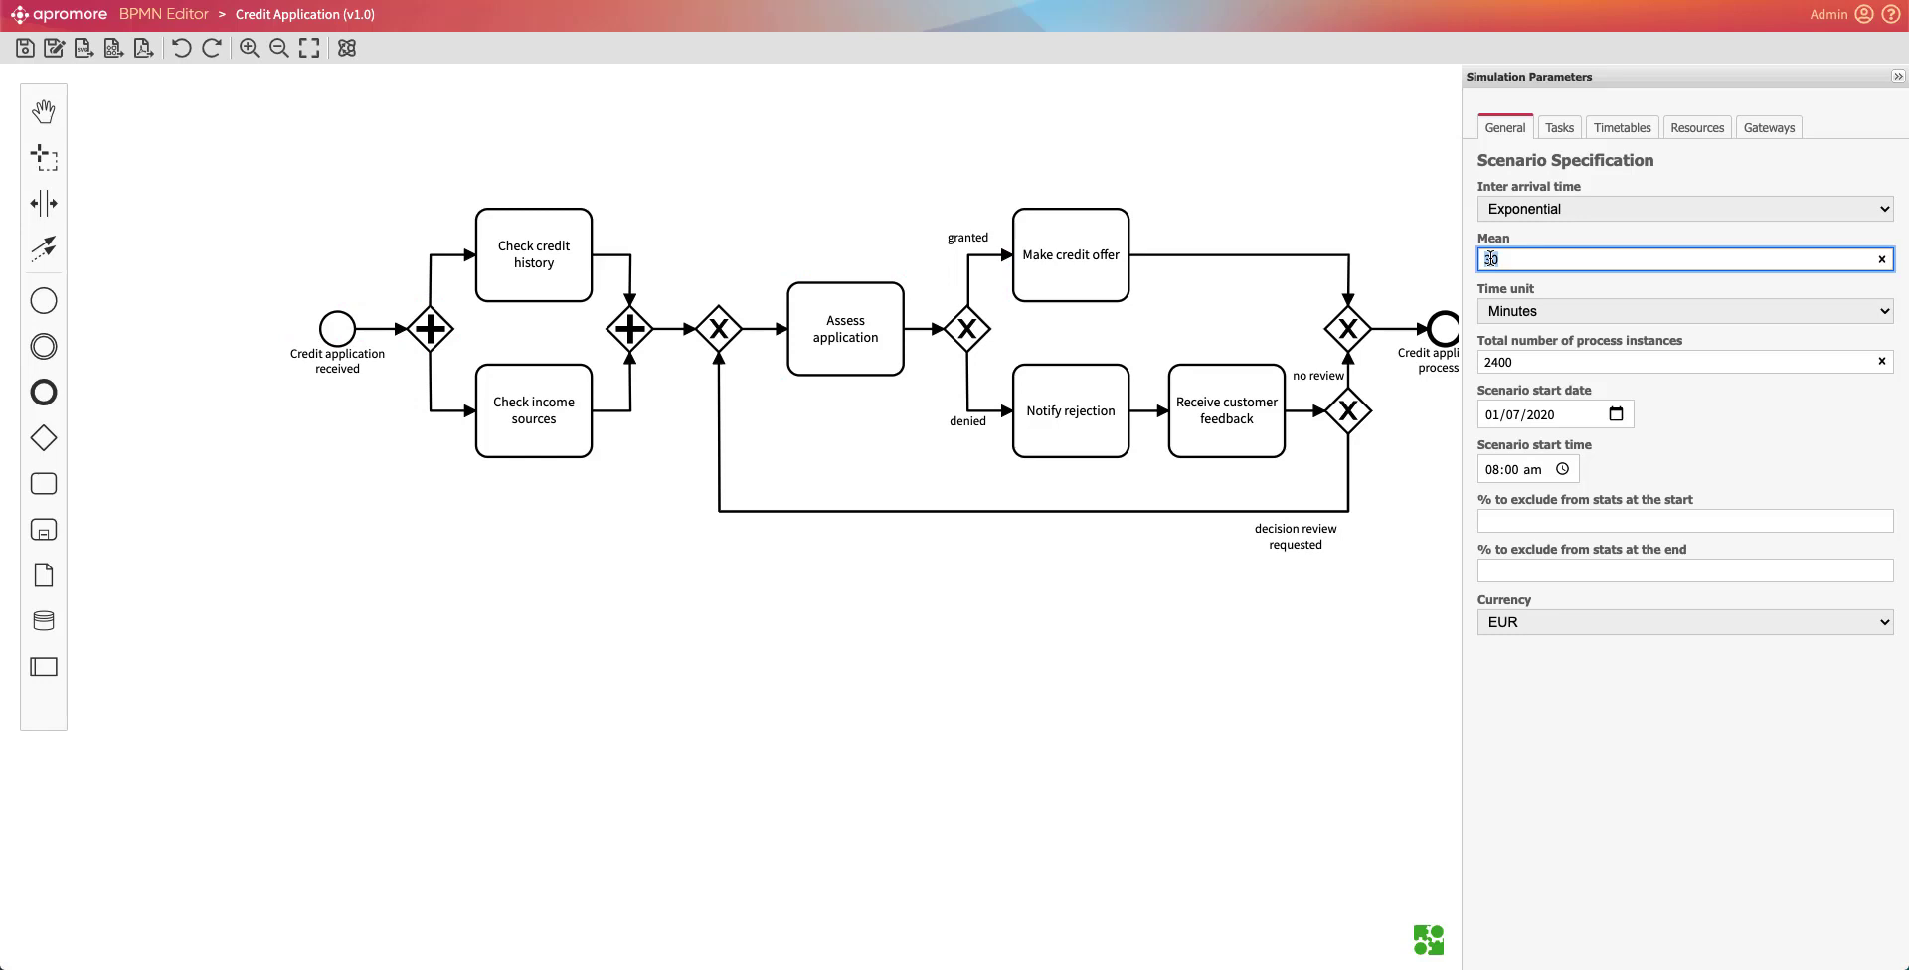
pyautogui.write('20')
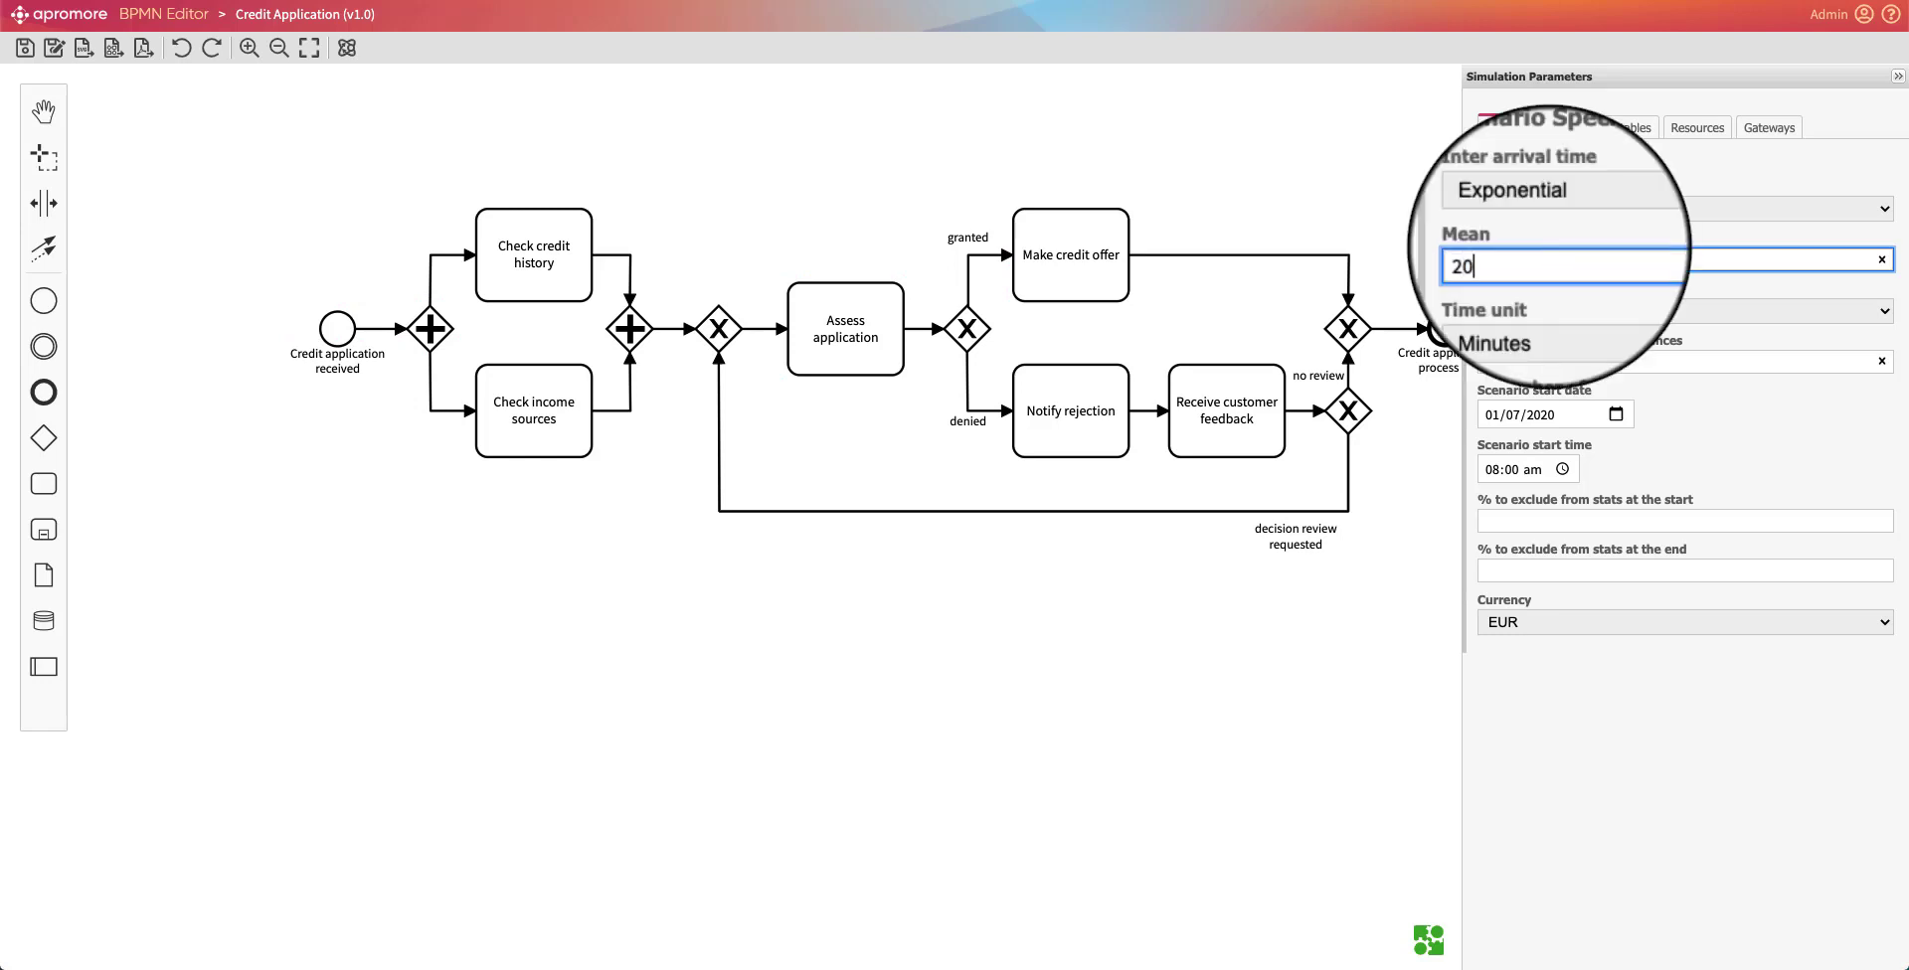
pyautogui.click(1338, 256)
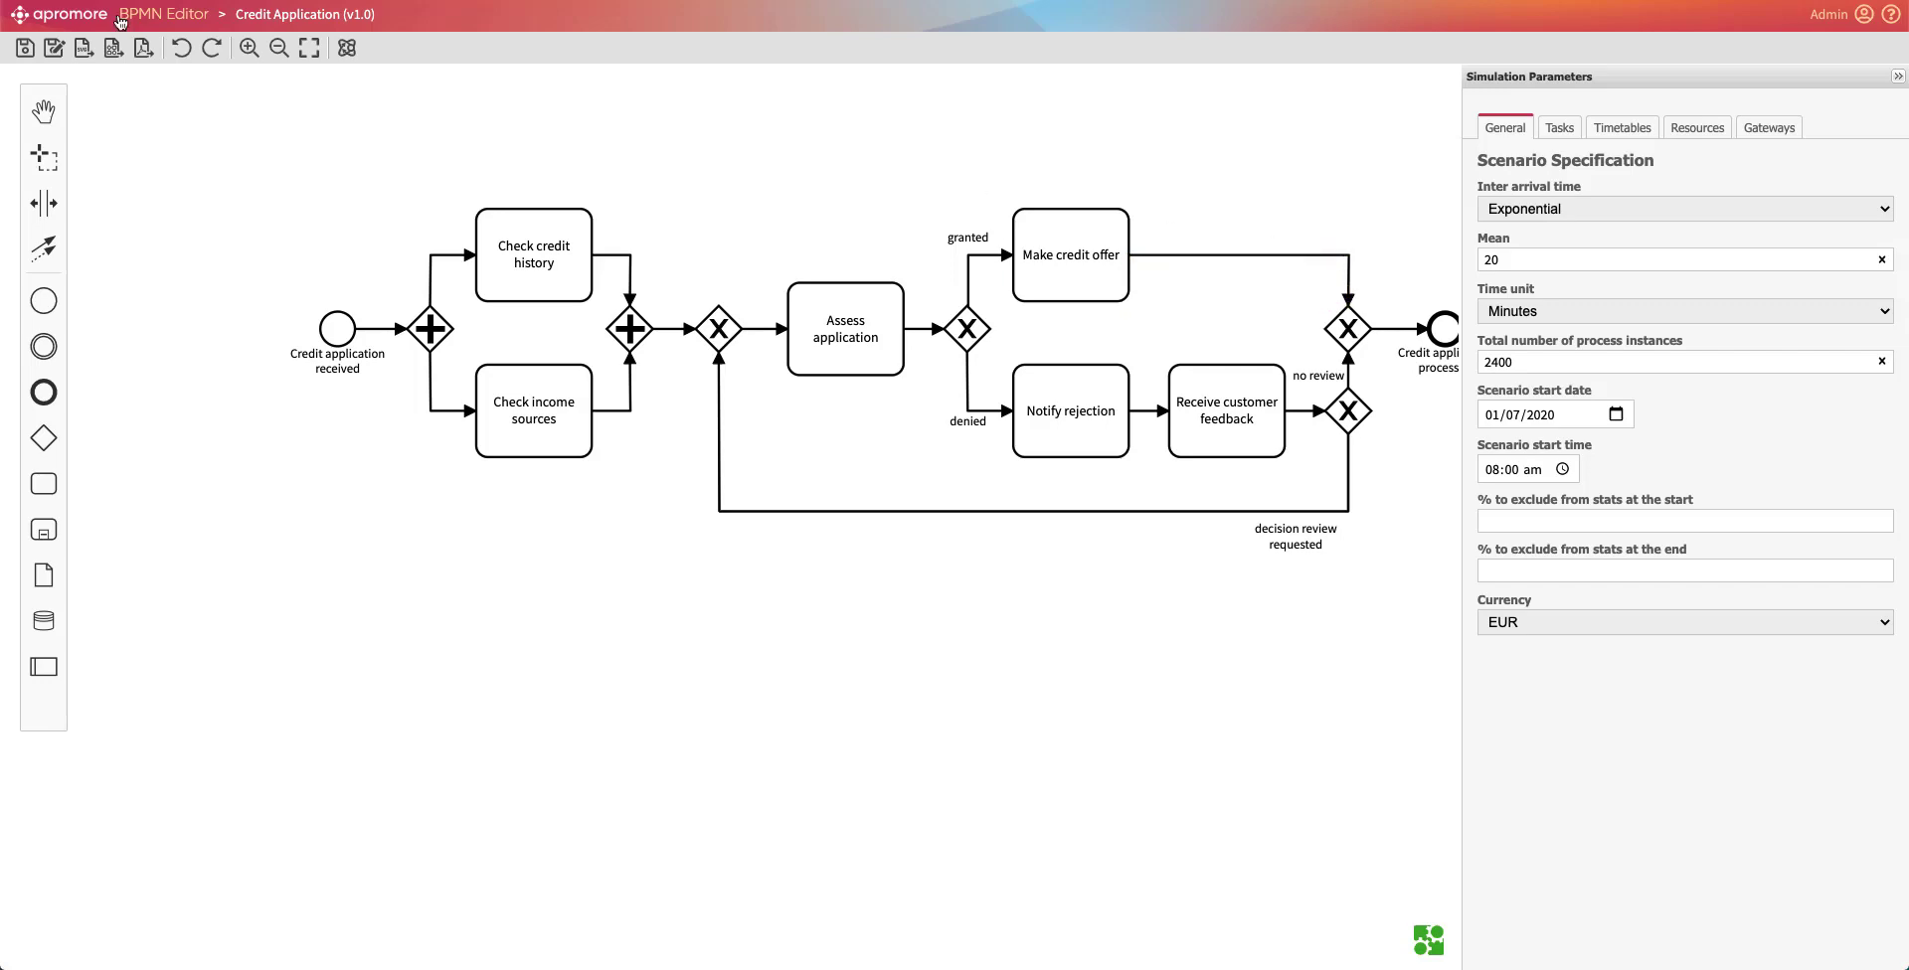
pyautogui.click(25, 46)
pyautogui.click(1073, 534)
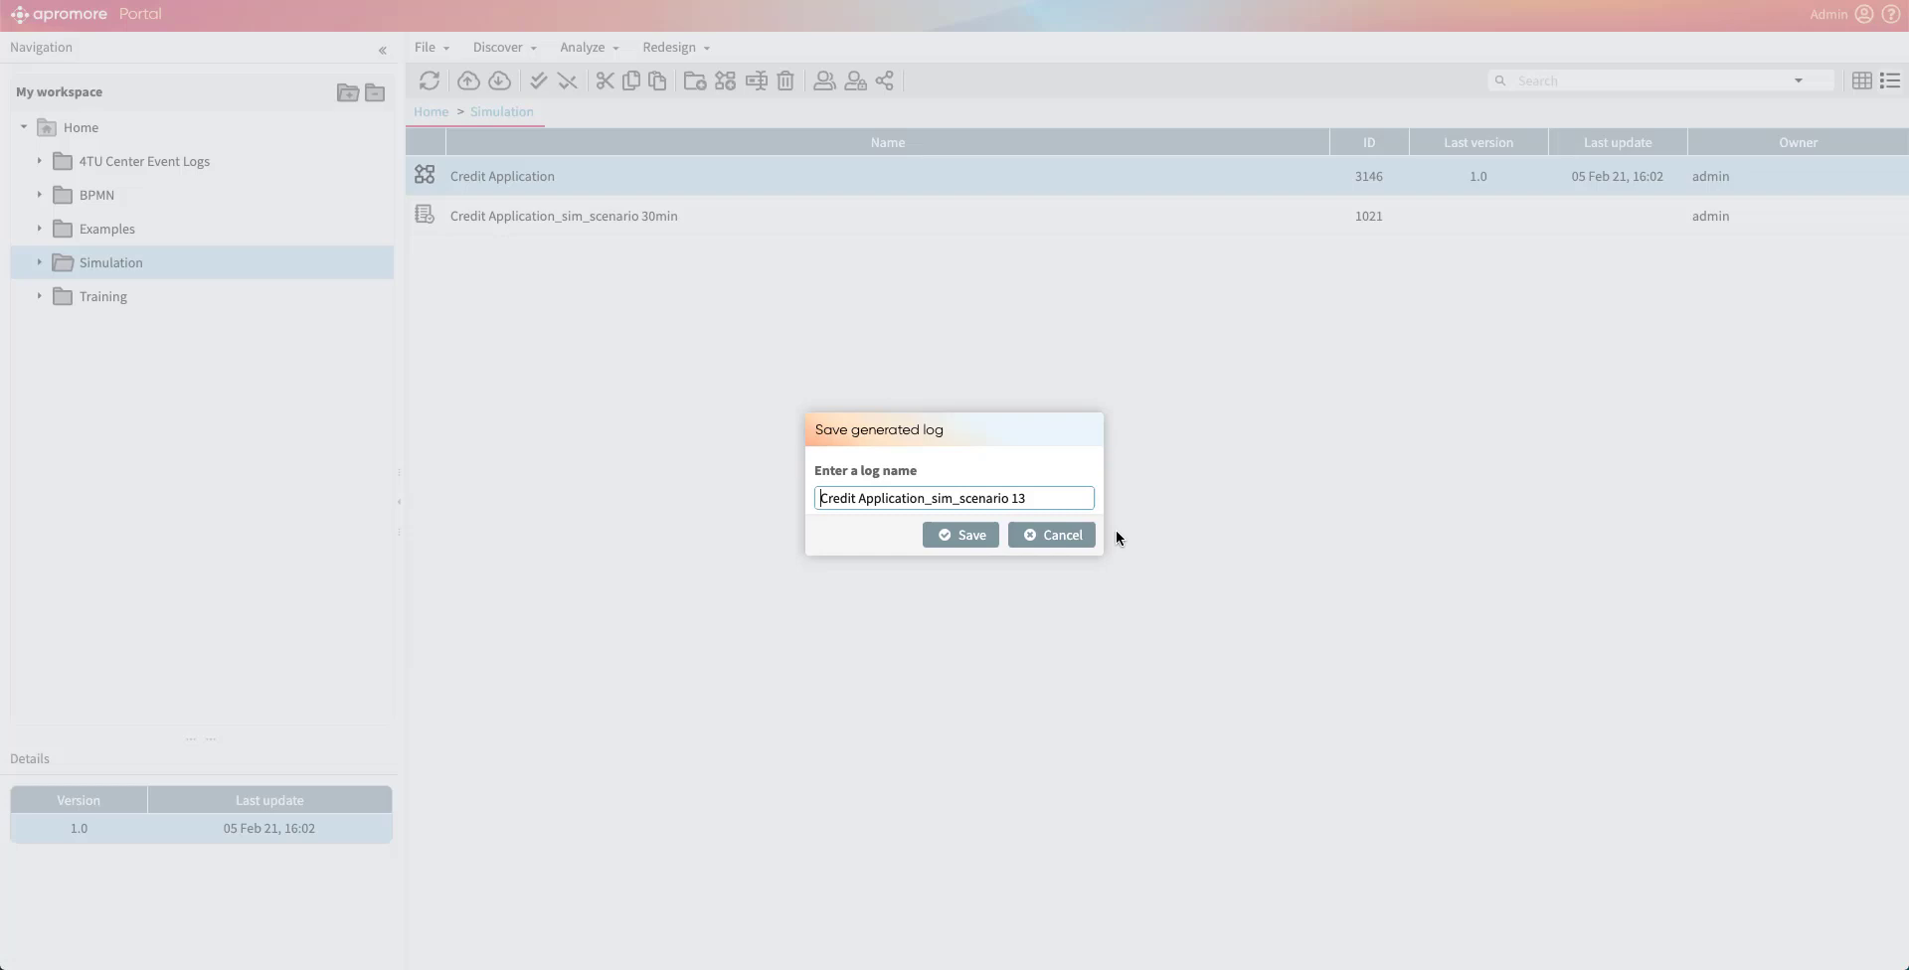
# Step: Save the second generated log as 'Credit Application_sim_scenario 20min'
pyautogui.doubleClick(1018, 498)
pyautogui.write('2')
pyautogui.write('0min')
pyautogui.click(987, 538)
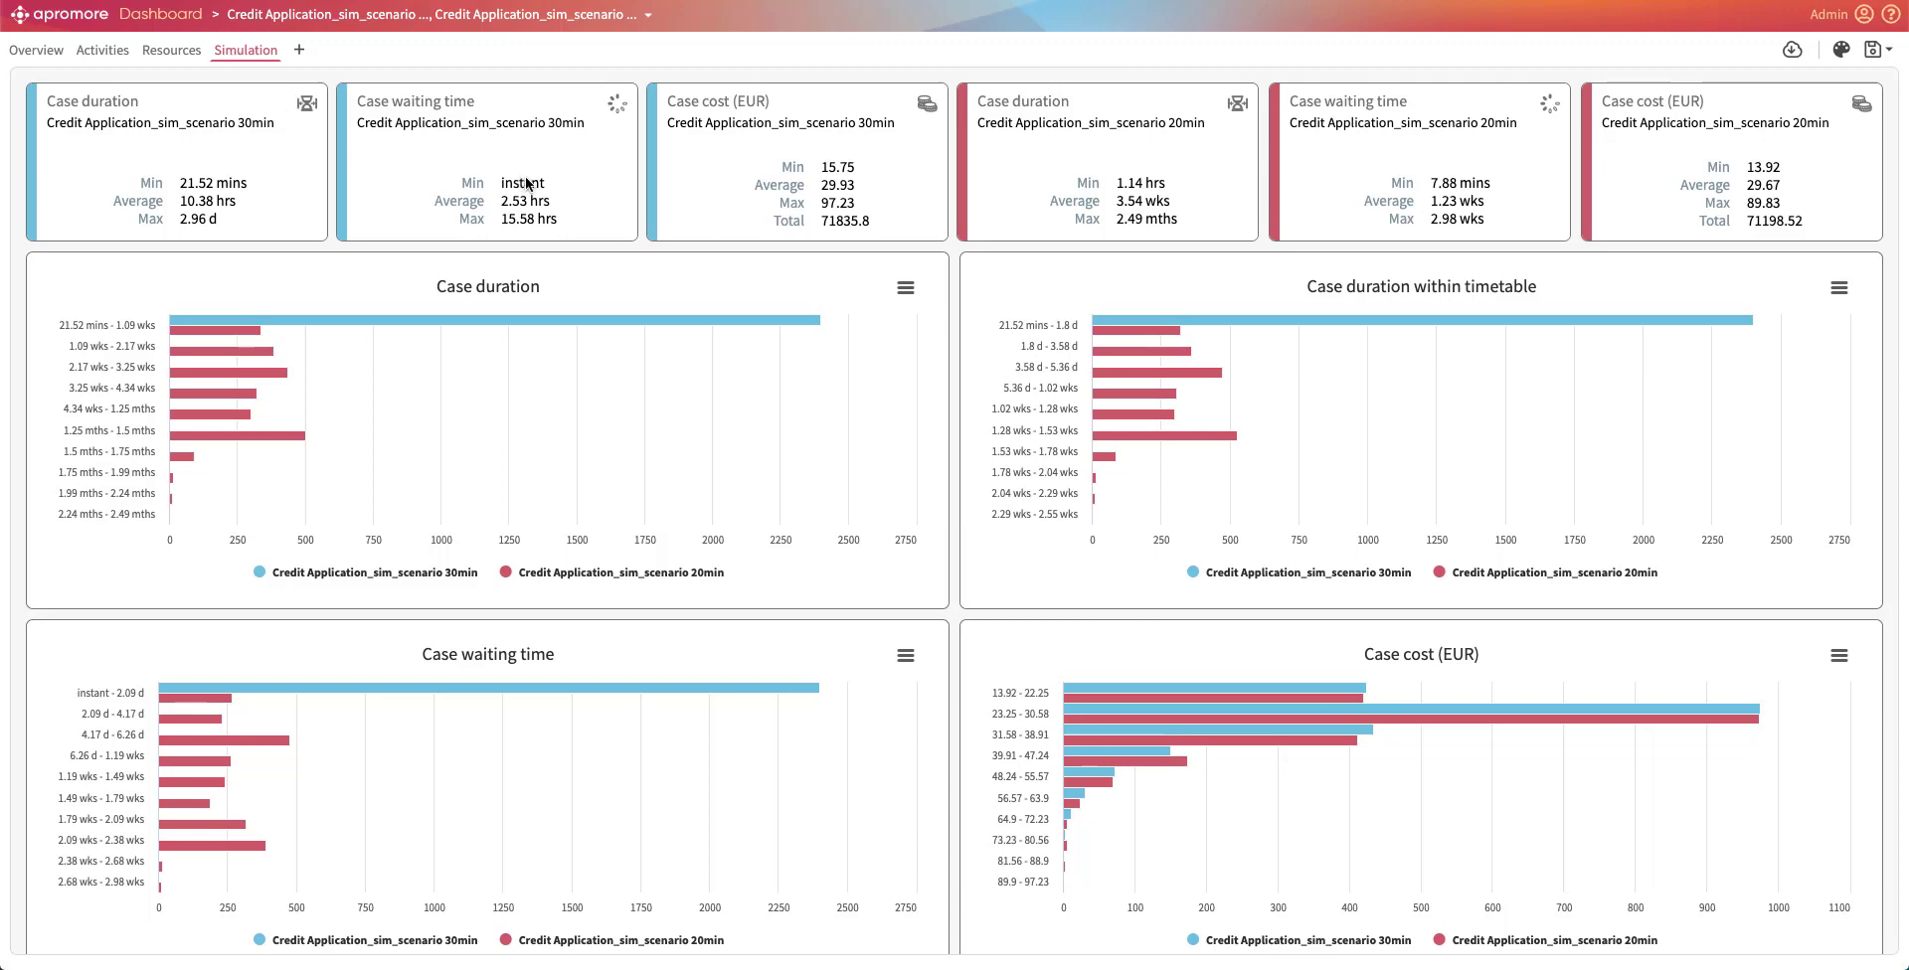
pyautogui.scroll(-2, 666, 243)
pyautogui.scroll(-5, 666, 242)
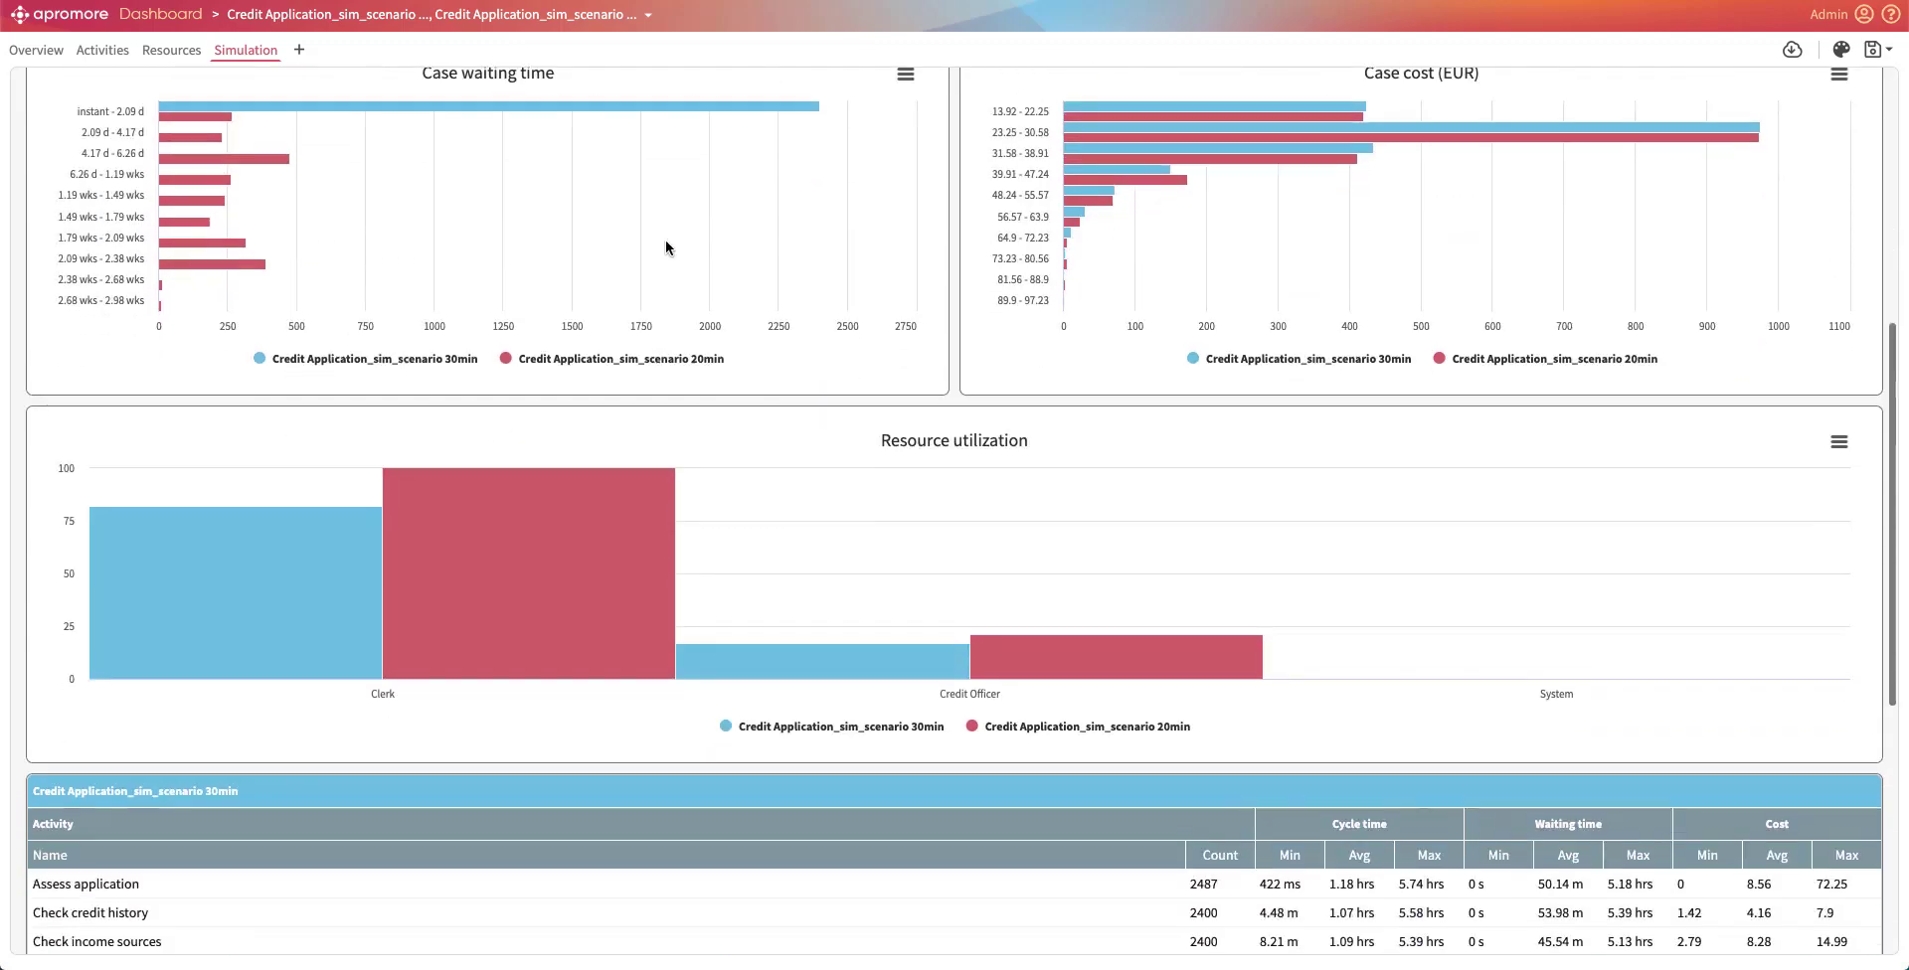
pyautogui.scroll(1, 665, 241)
pyautogui.scroll(1, 665, 241)
pyautogui.scroll(1, 665, 241)
pyautogui.scroll(2, 665, 241)
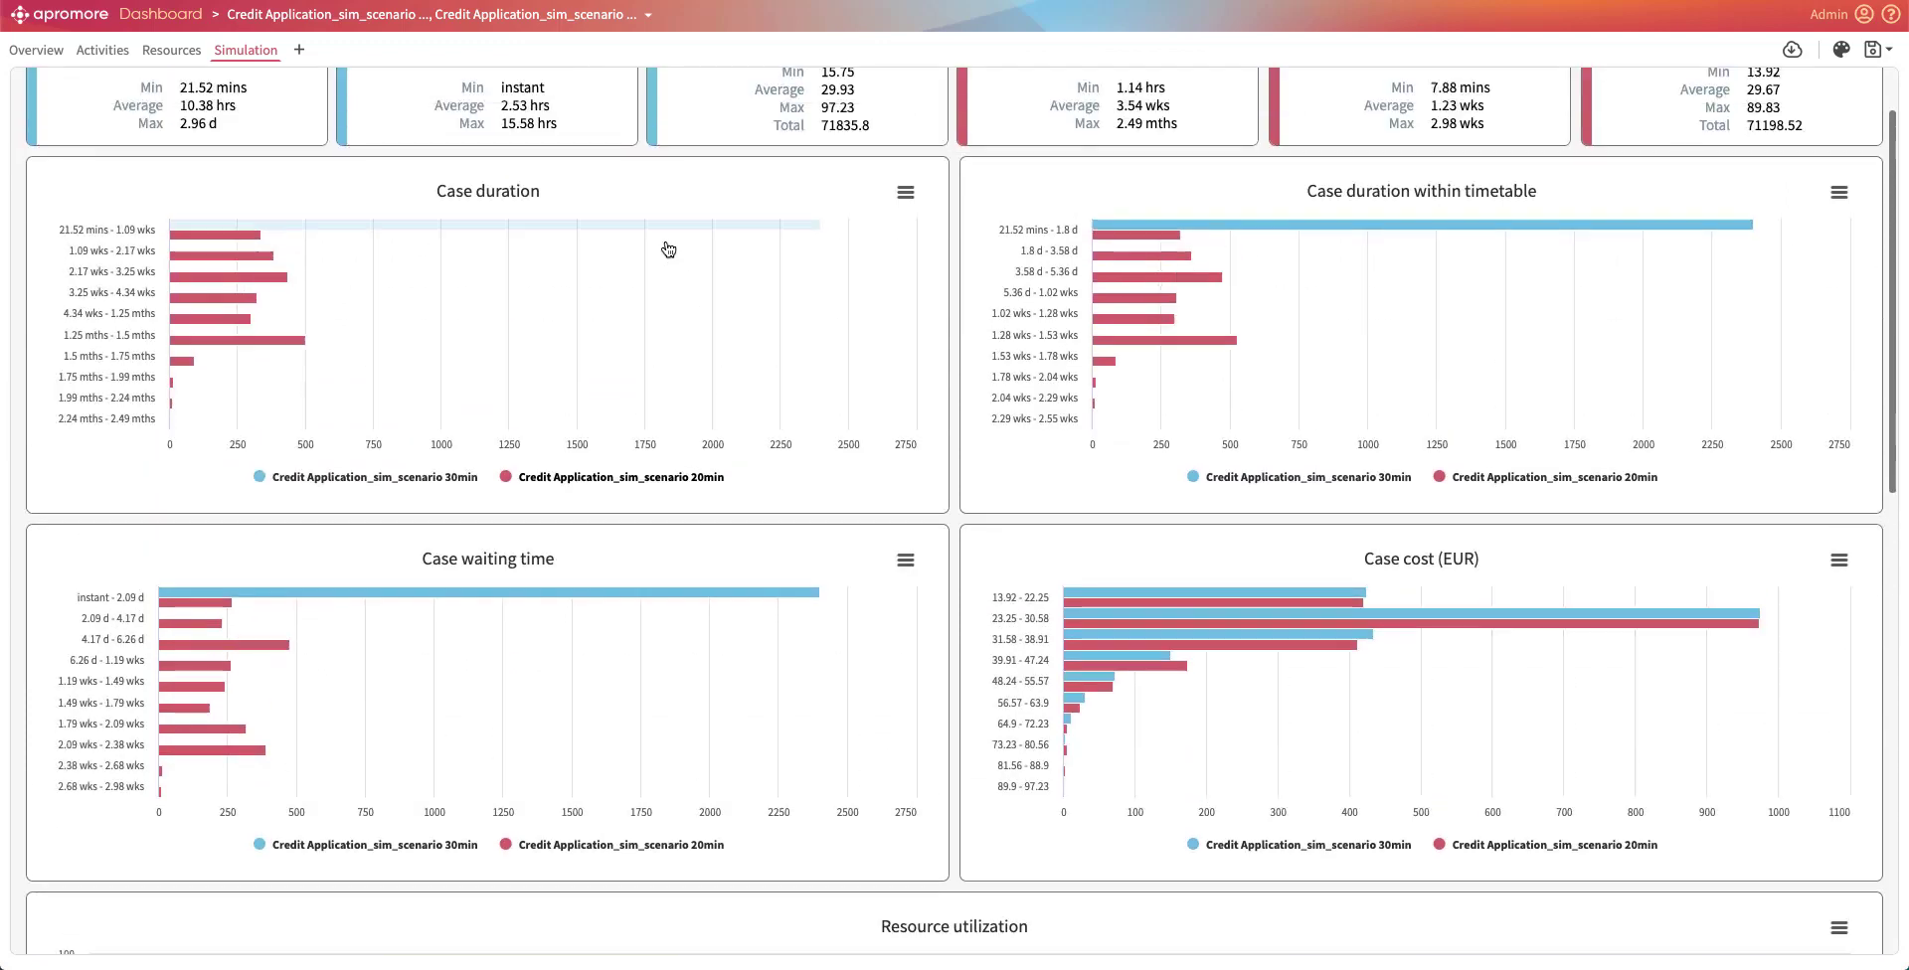
pyautogui.scroll(1, 596, 298)
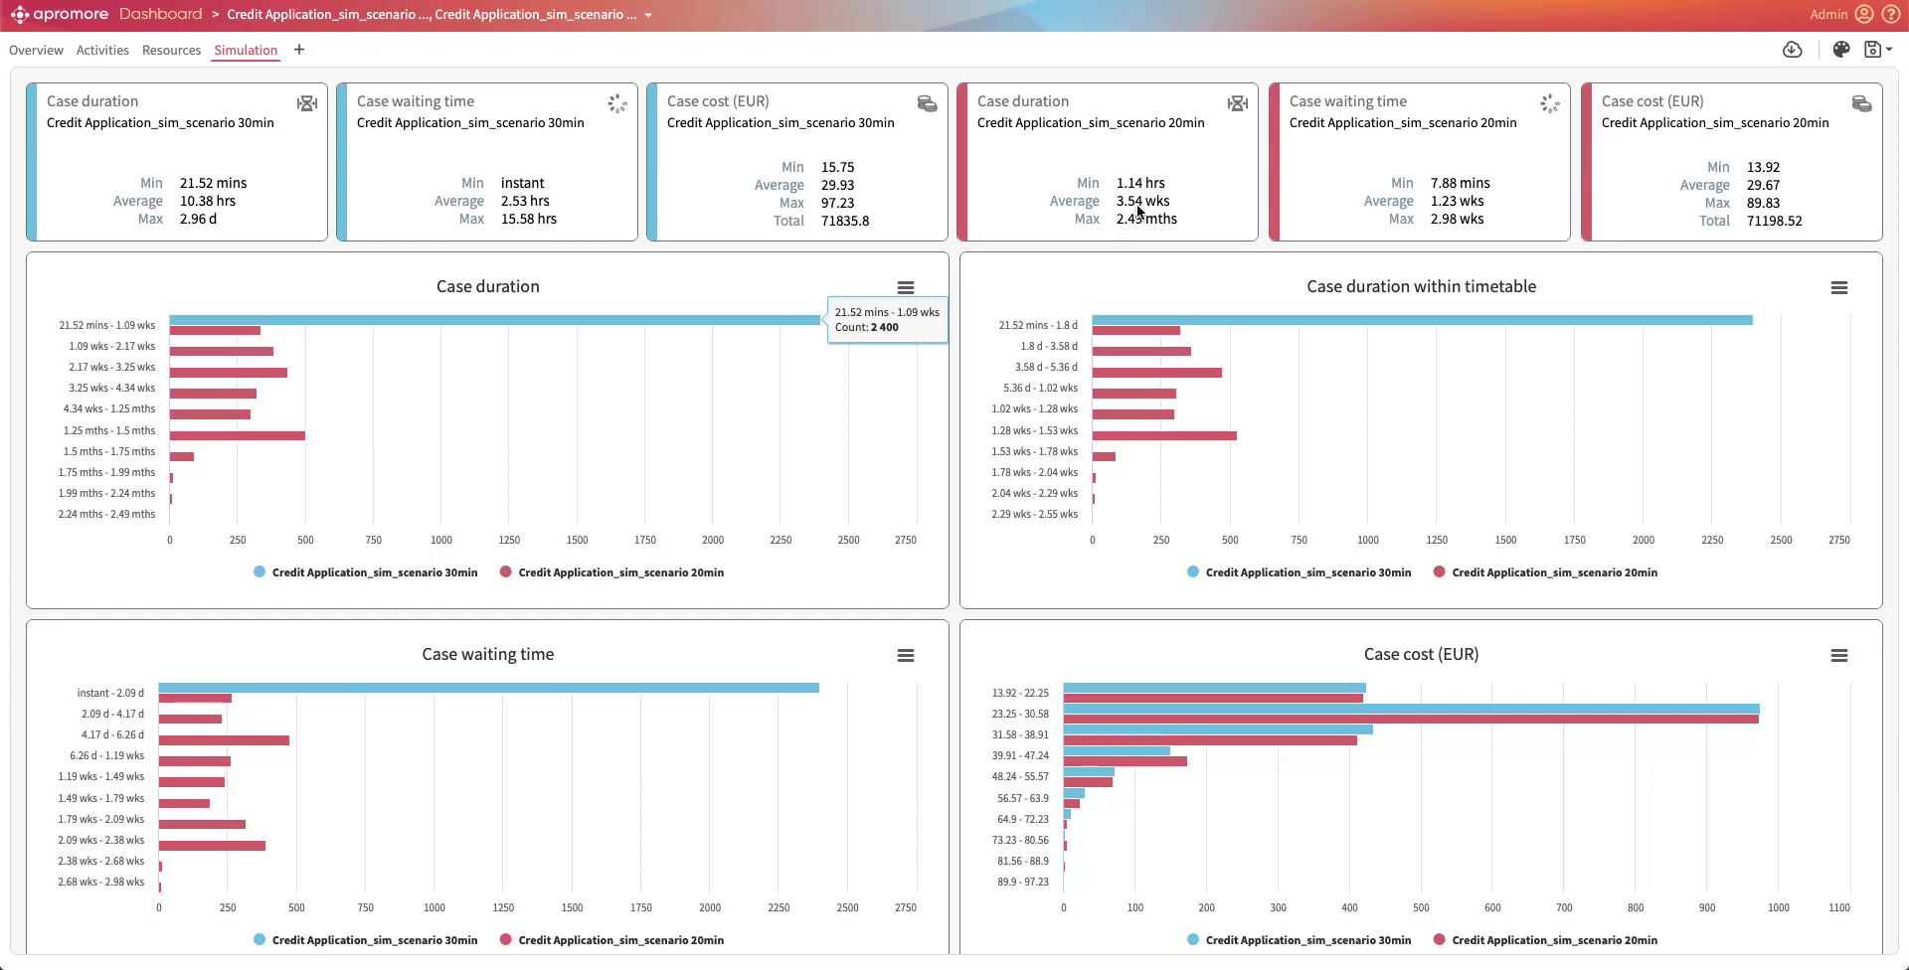
# Step: Scroll through the 30min vs 20min comparison charts down to resource utilization
pyautogui.scroll(-5, 736, 346)
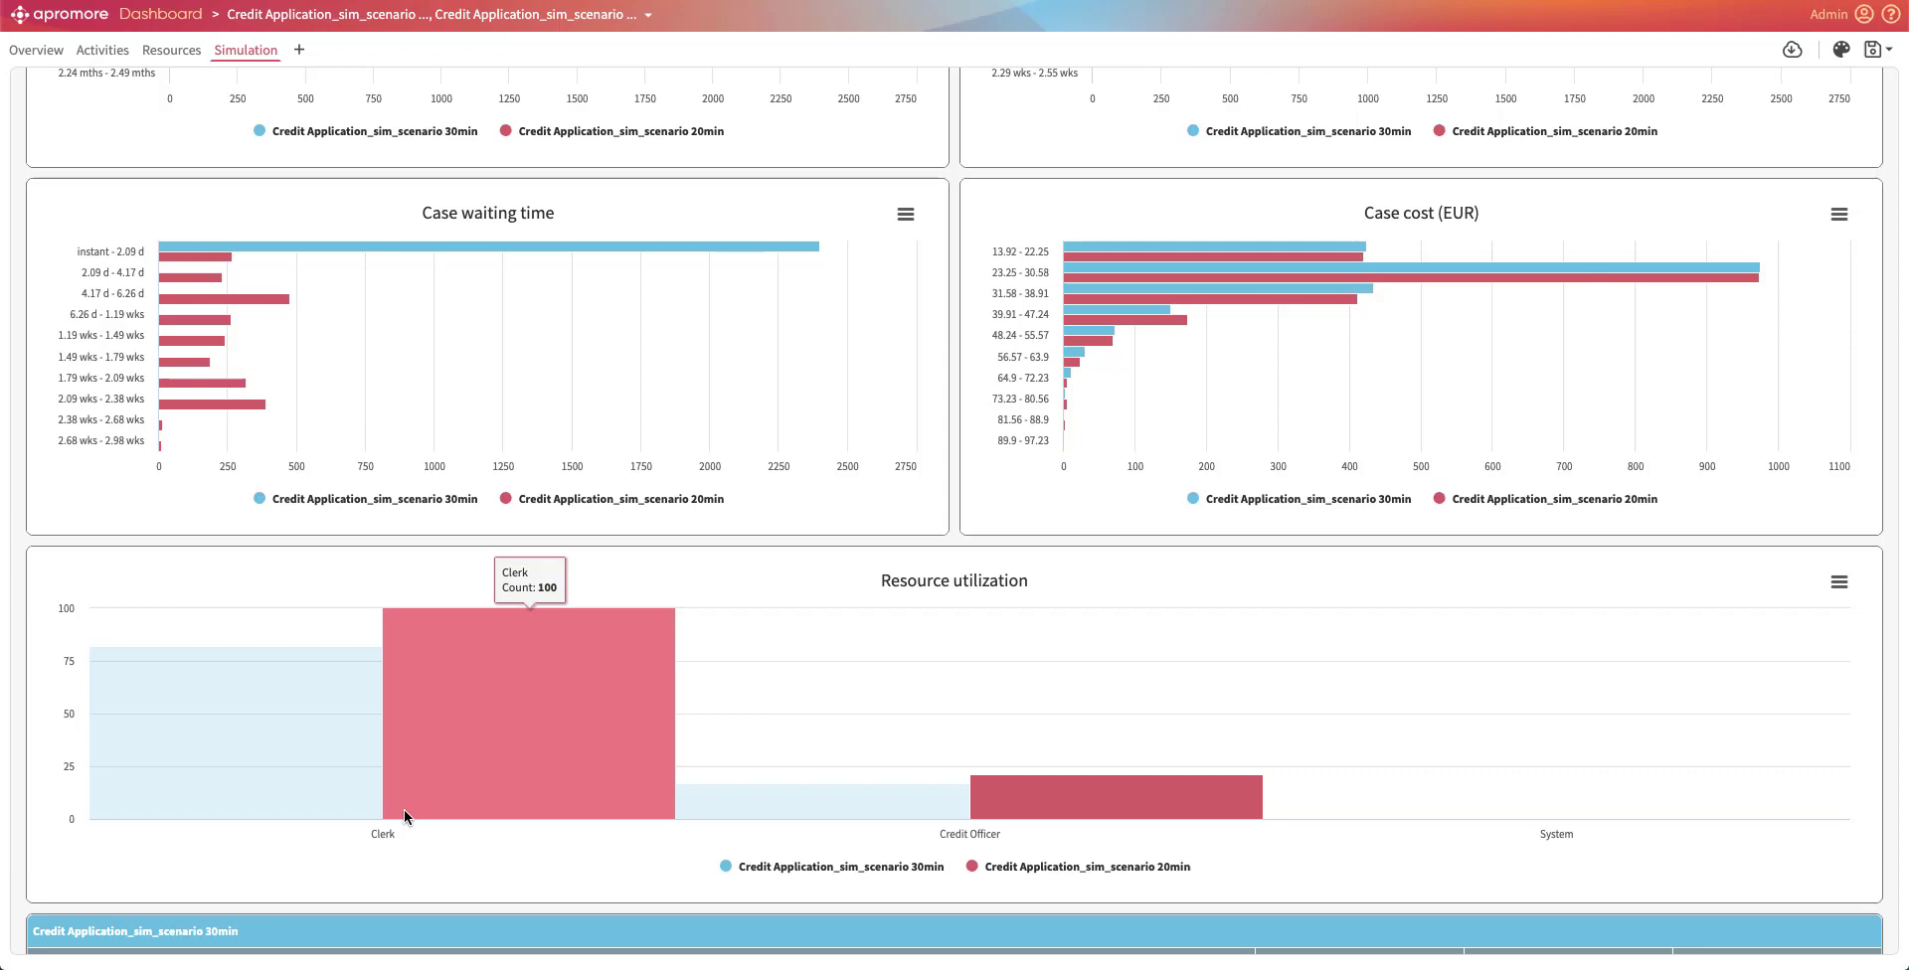
pyautogui.moveTo(234, 716)
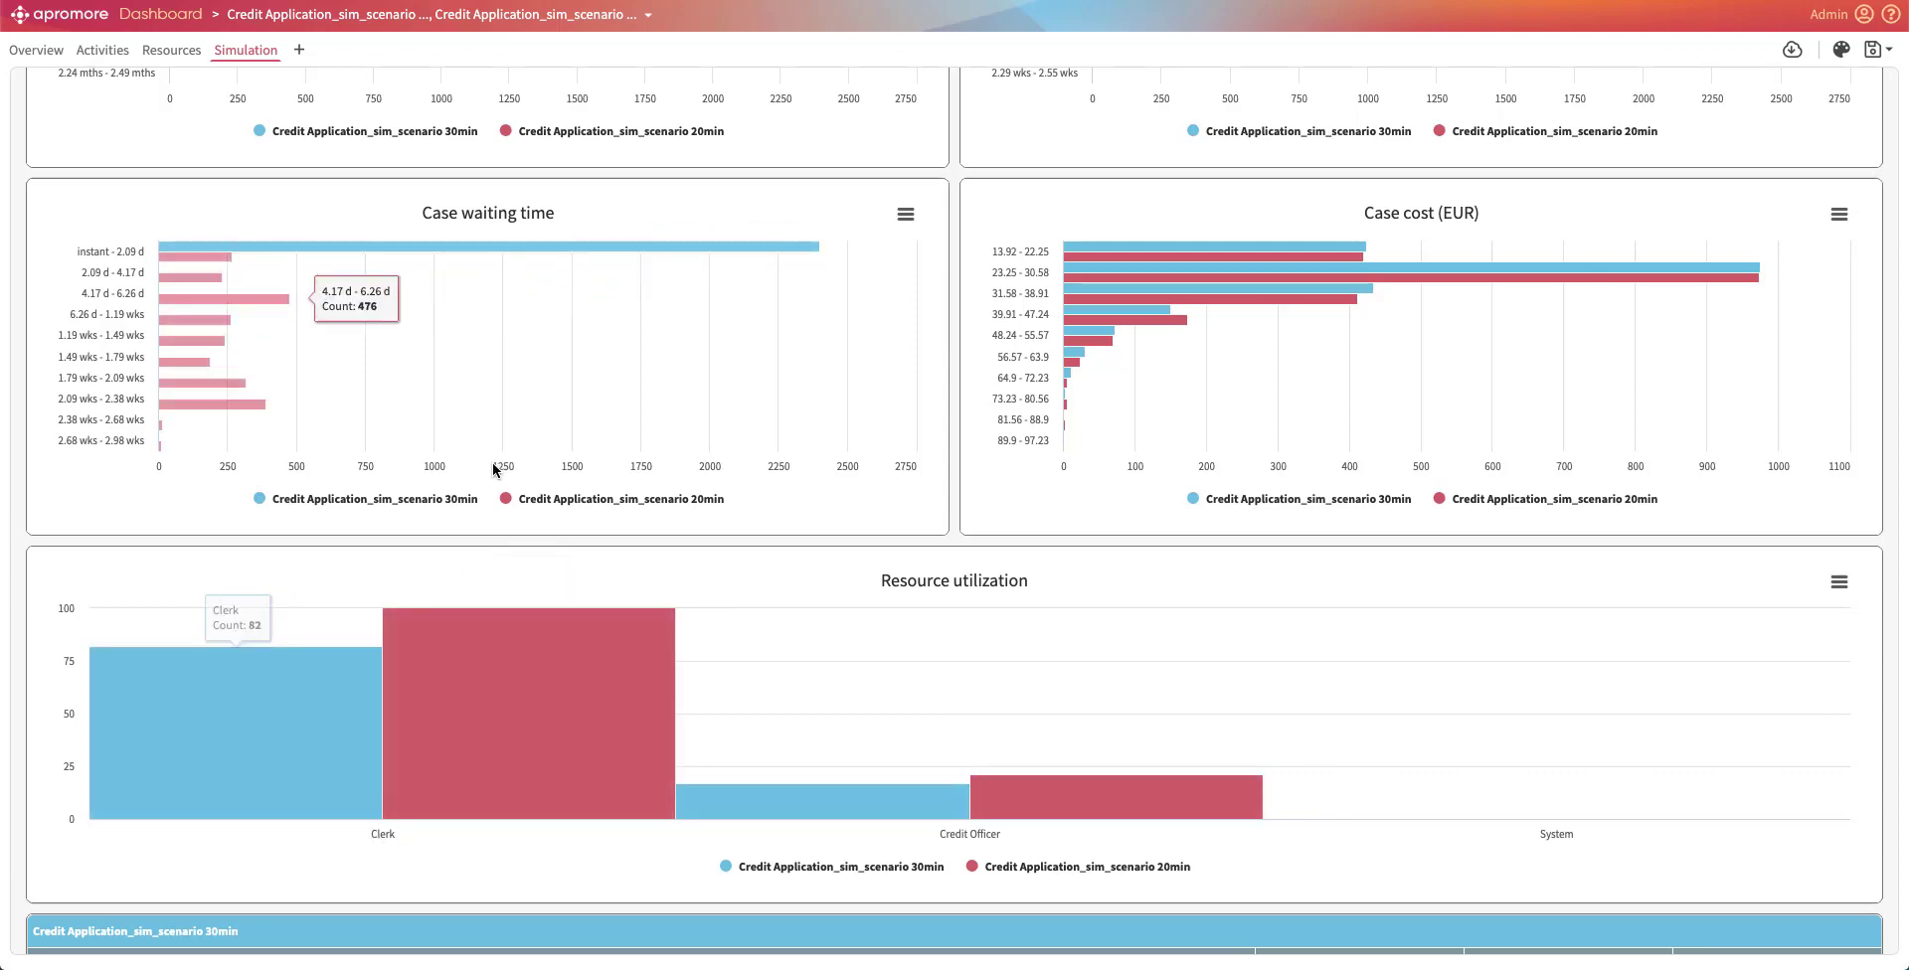
pyautogui.moveTo(528, 713)
pyautogui.scroll(5, 474, 683)
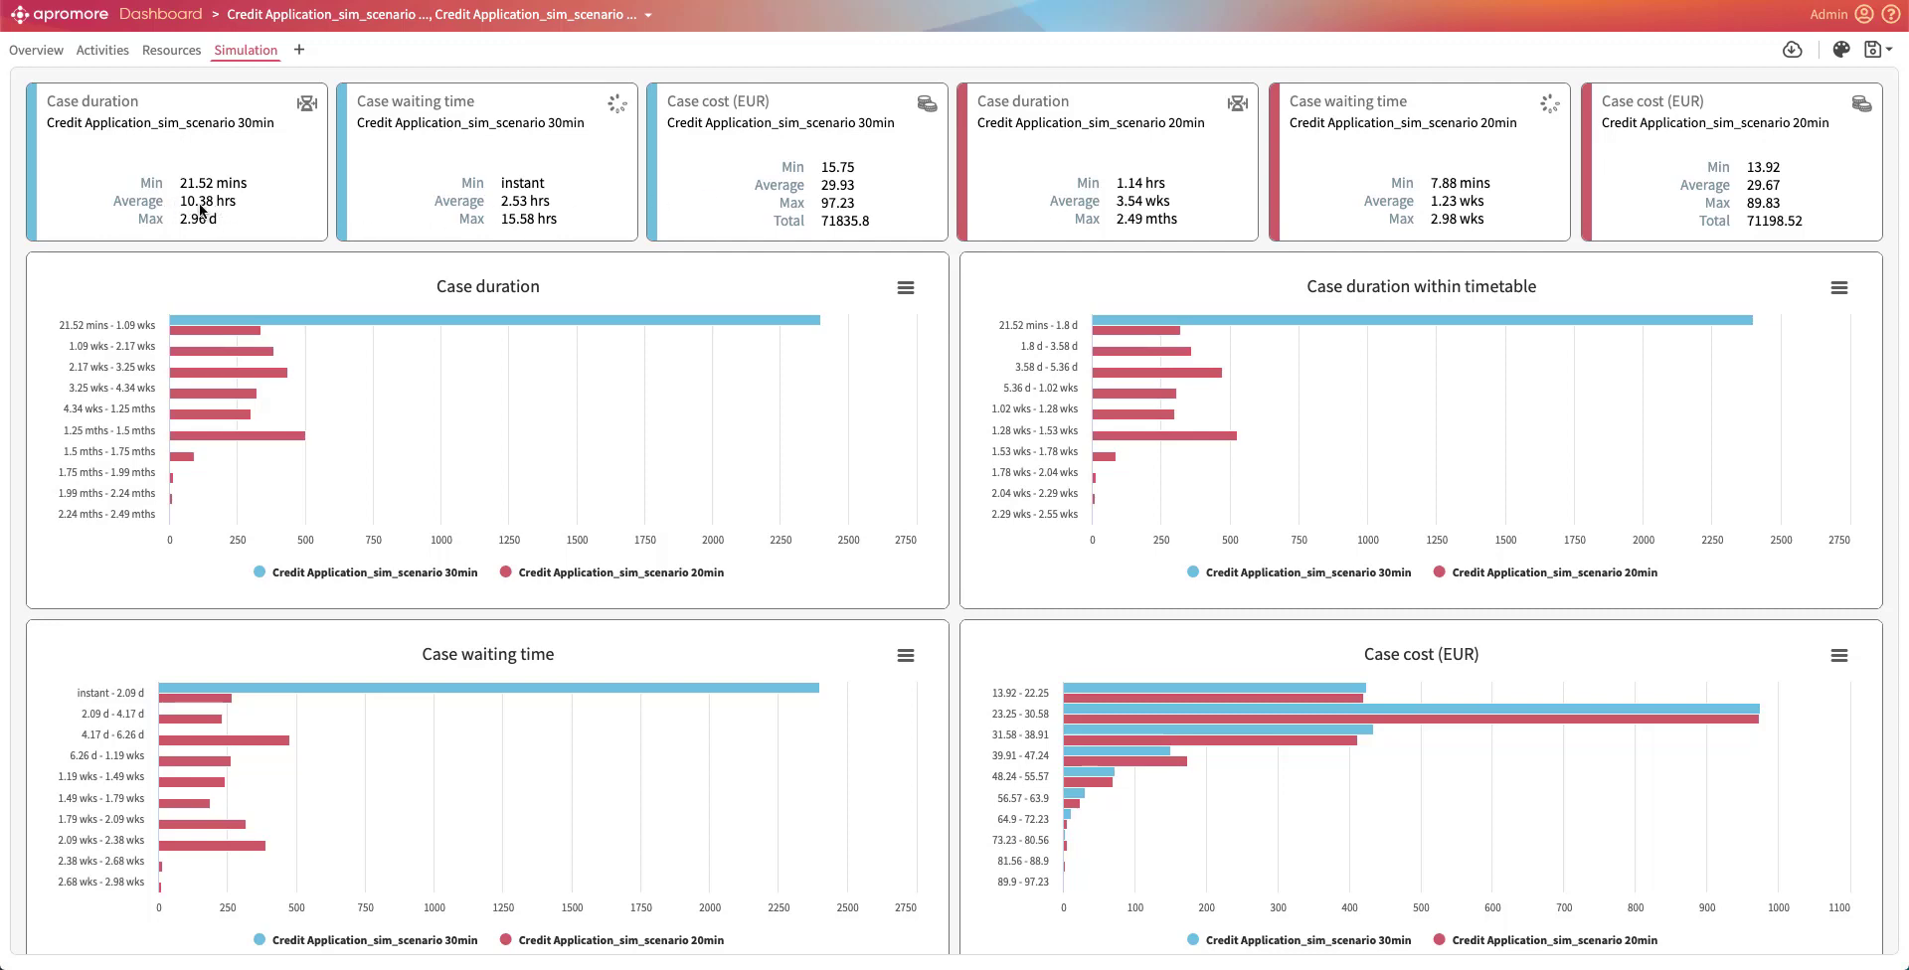
pyautogui.scroll(-1, 376, 324)
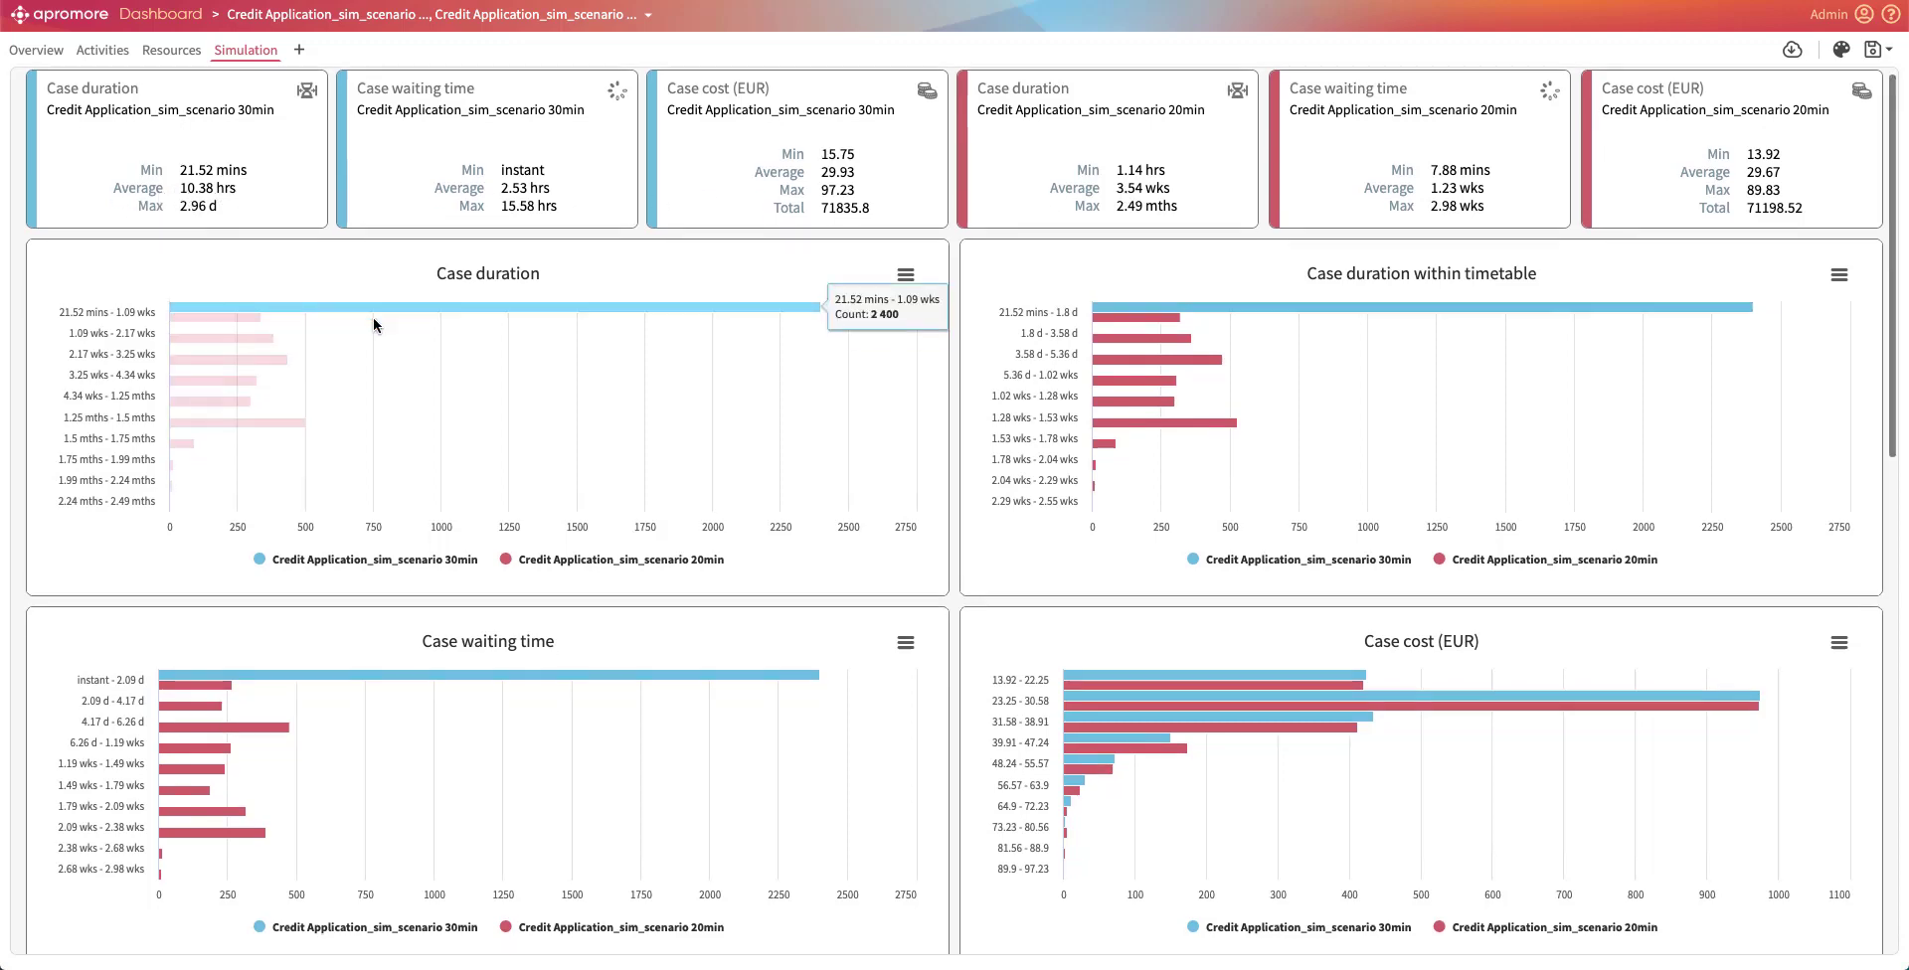
pyautogui.scroll(-5, 373, 319)
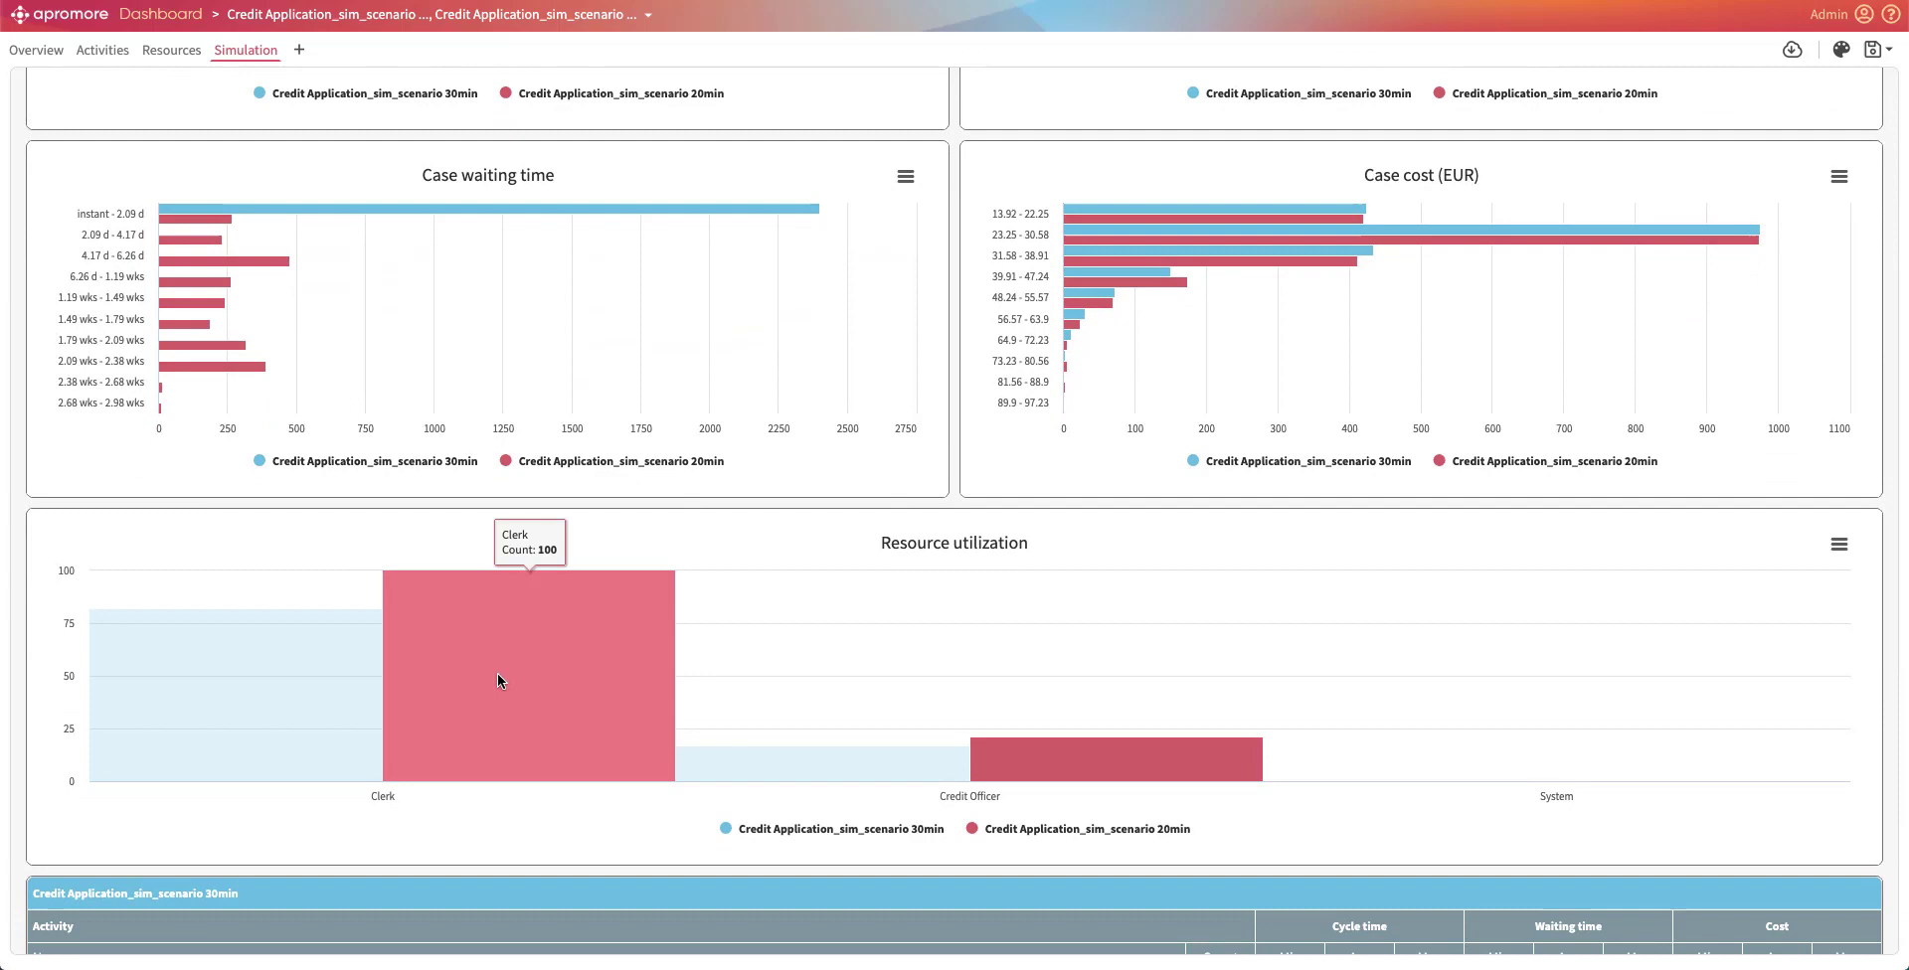
# Step: Close the dashboard and open the Credit Application model's resource simulation settings
pyautogui.hotkey('ctrl', 'w')
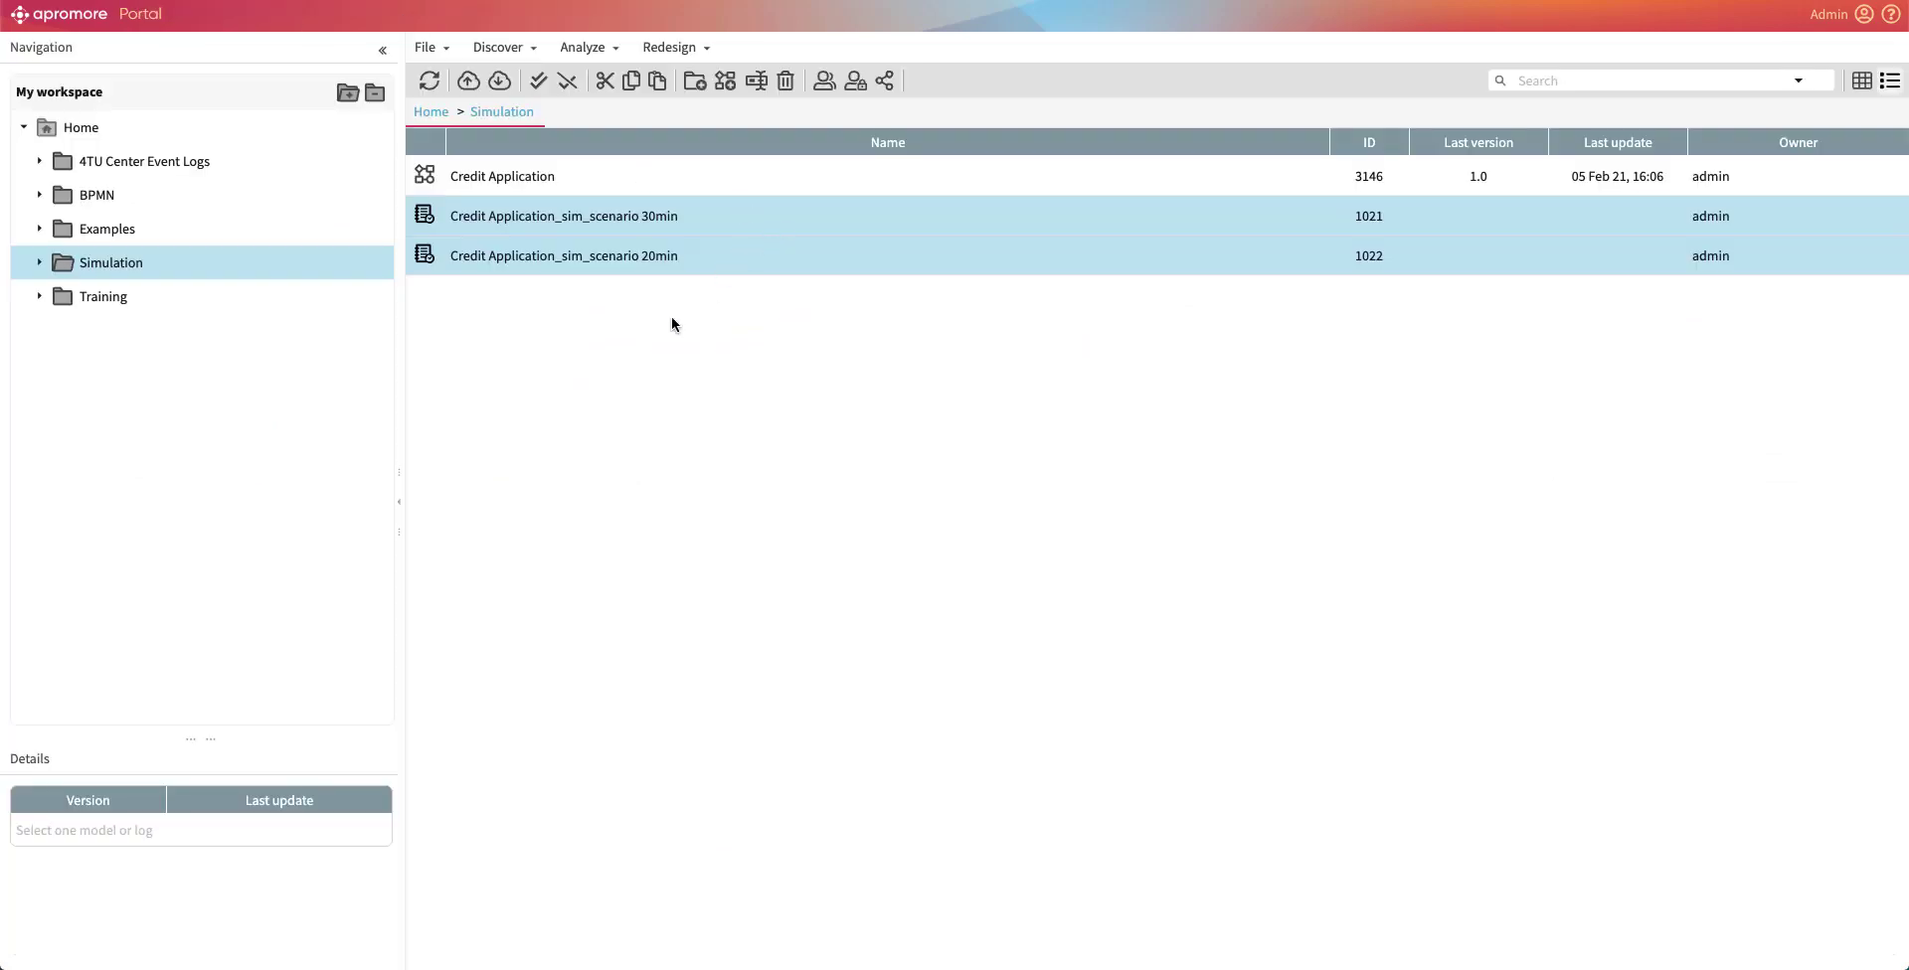
pyautogui.doubleClick(627, 177)
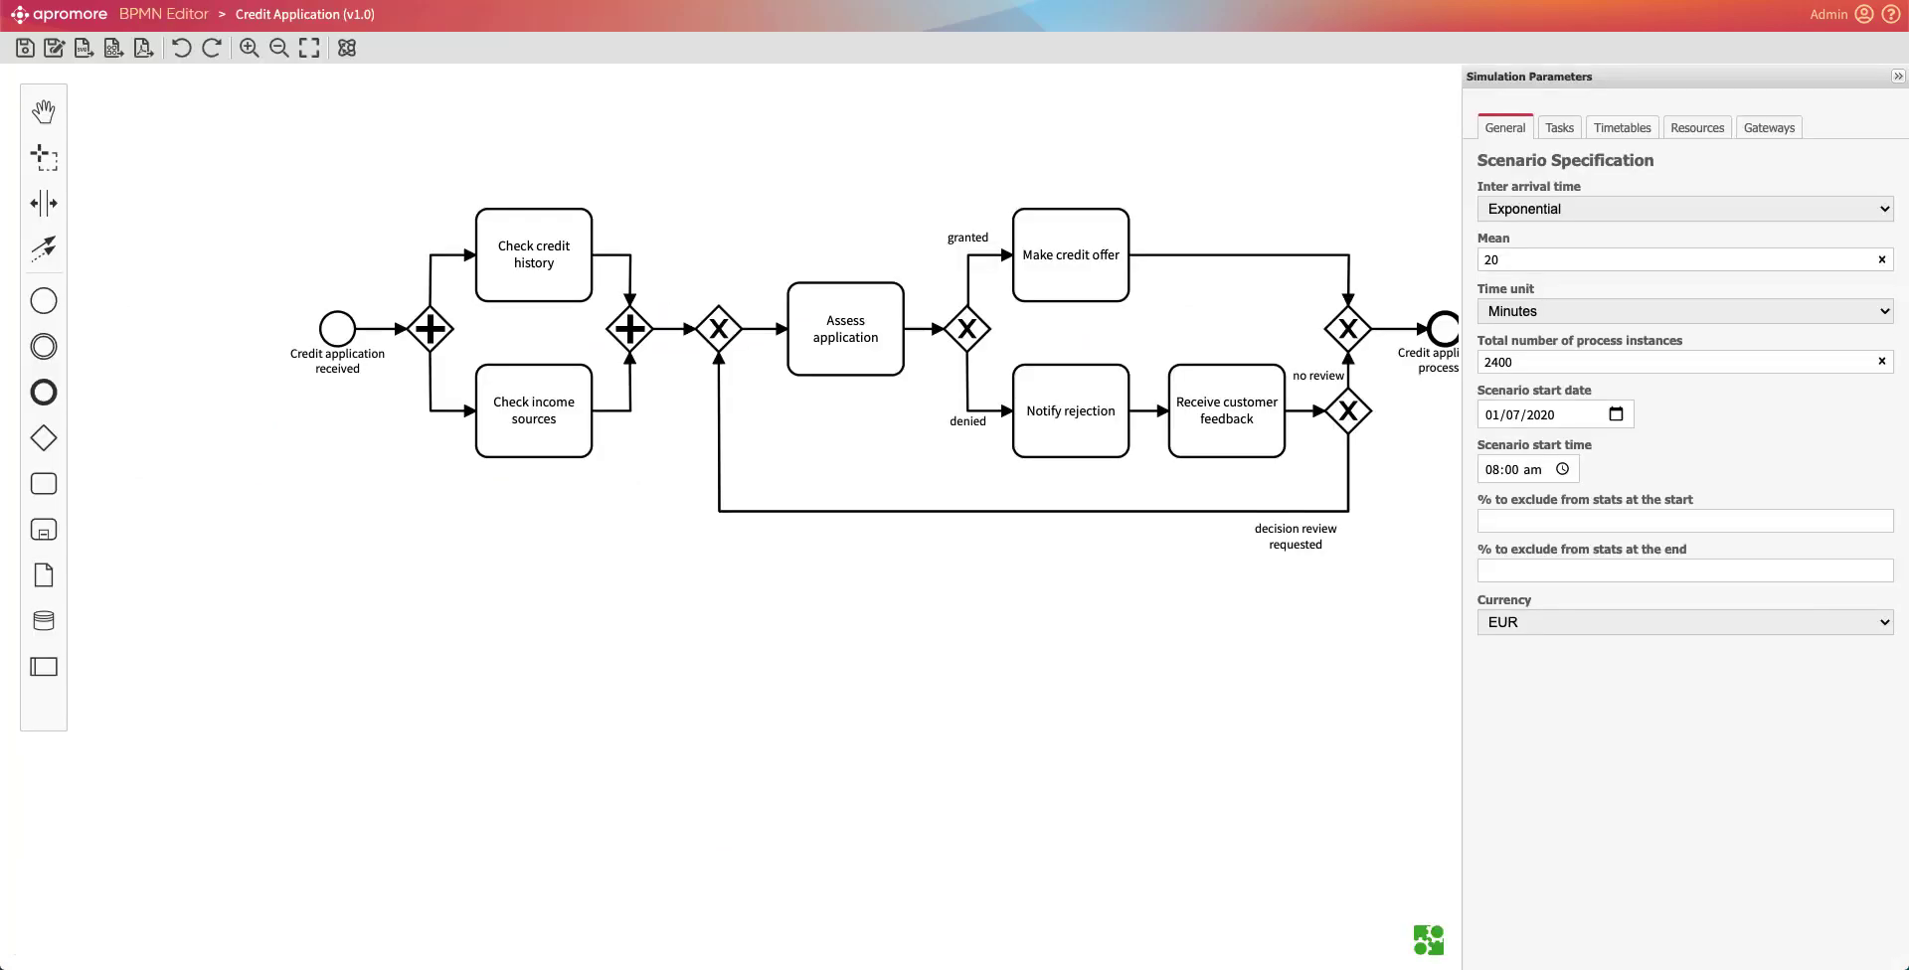
pyautogui.click(1702, 130)
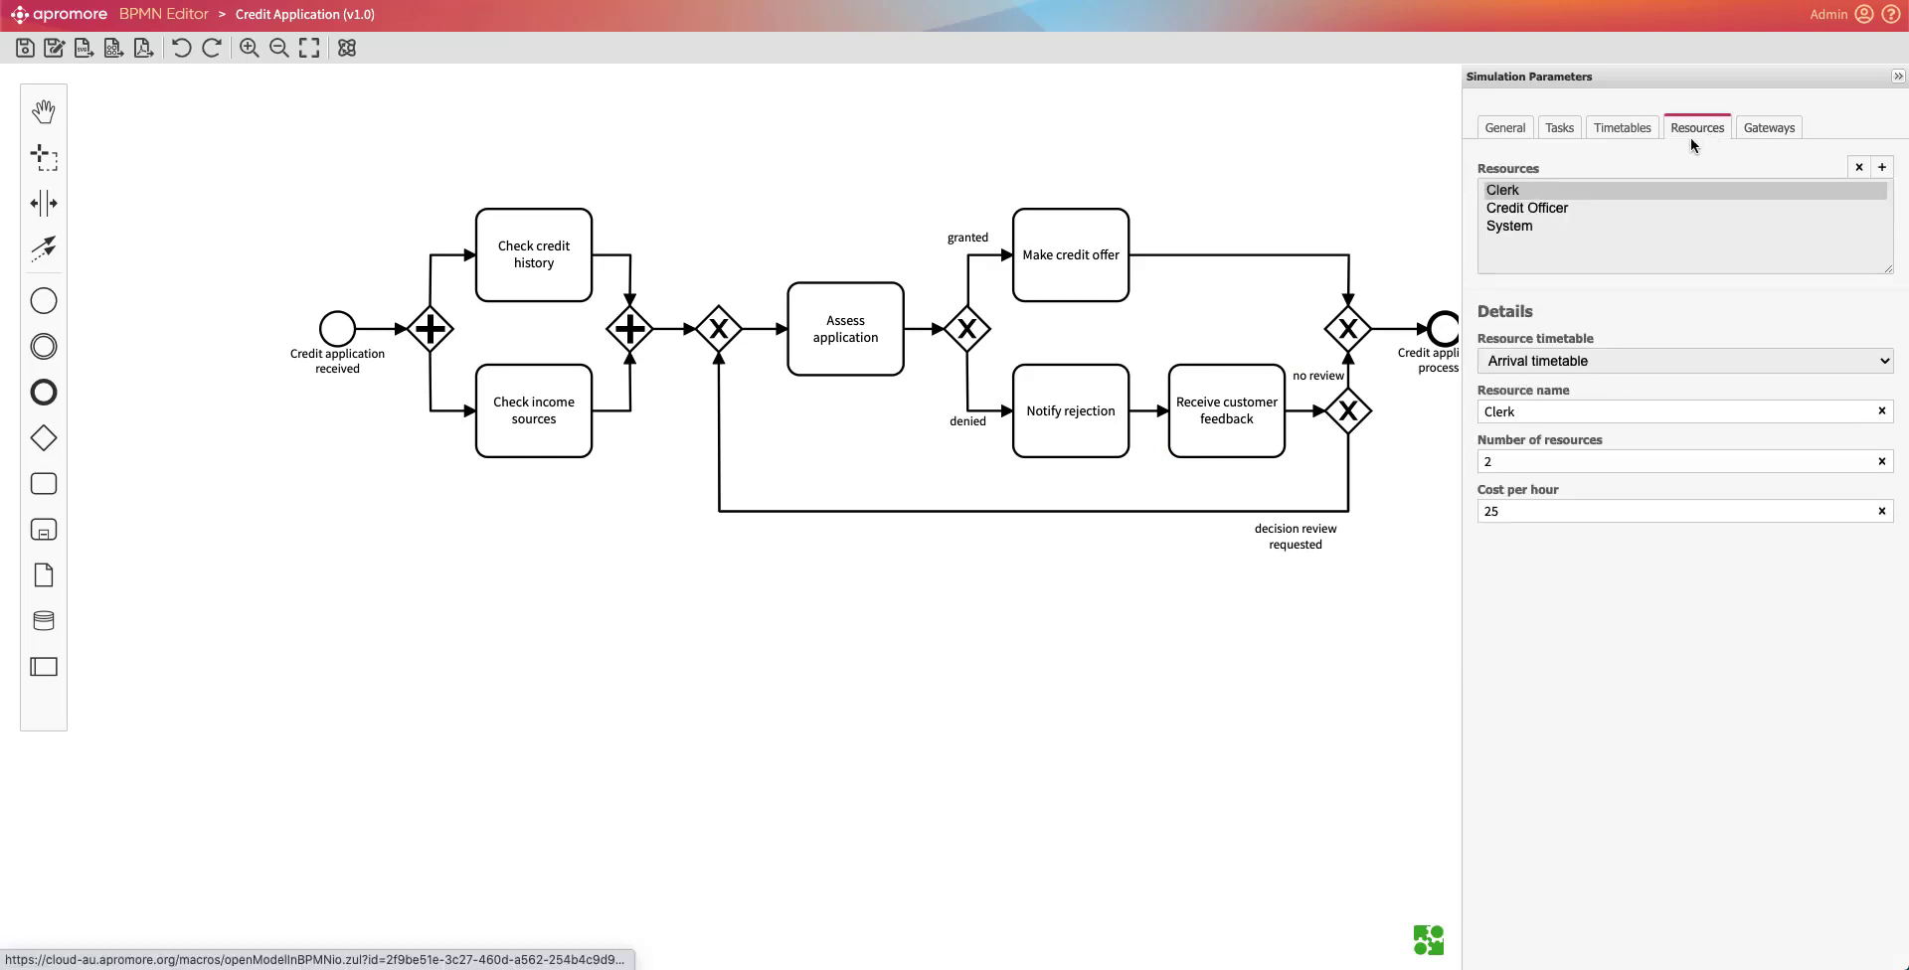
# Step: Set the Clerk number of resources to 3 and save the model over version 1.0
pyautogui.doubleClick(1504, 460)
pyautogui.write('3')
pyautogui.click(1281, 653)
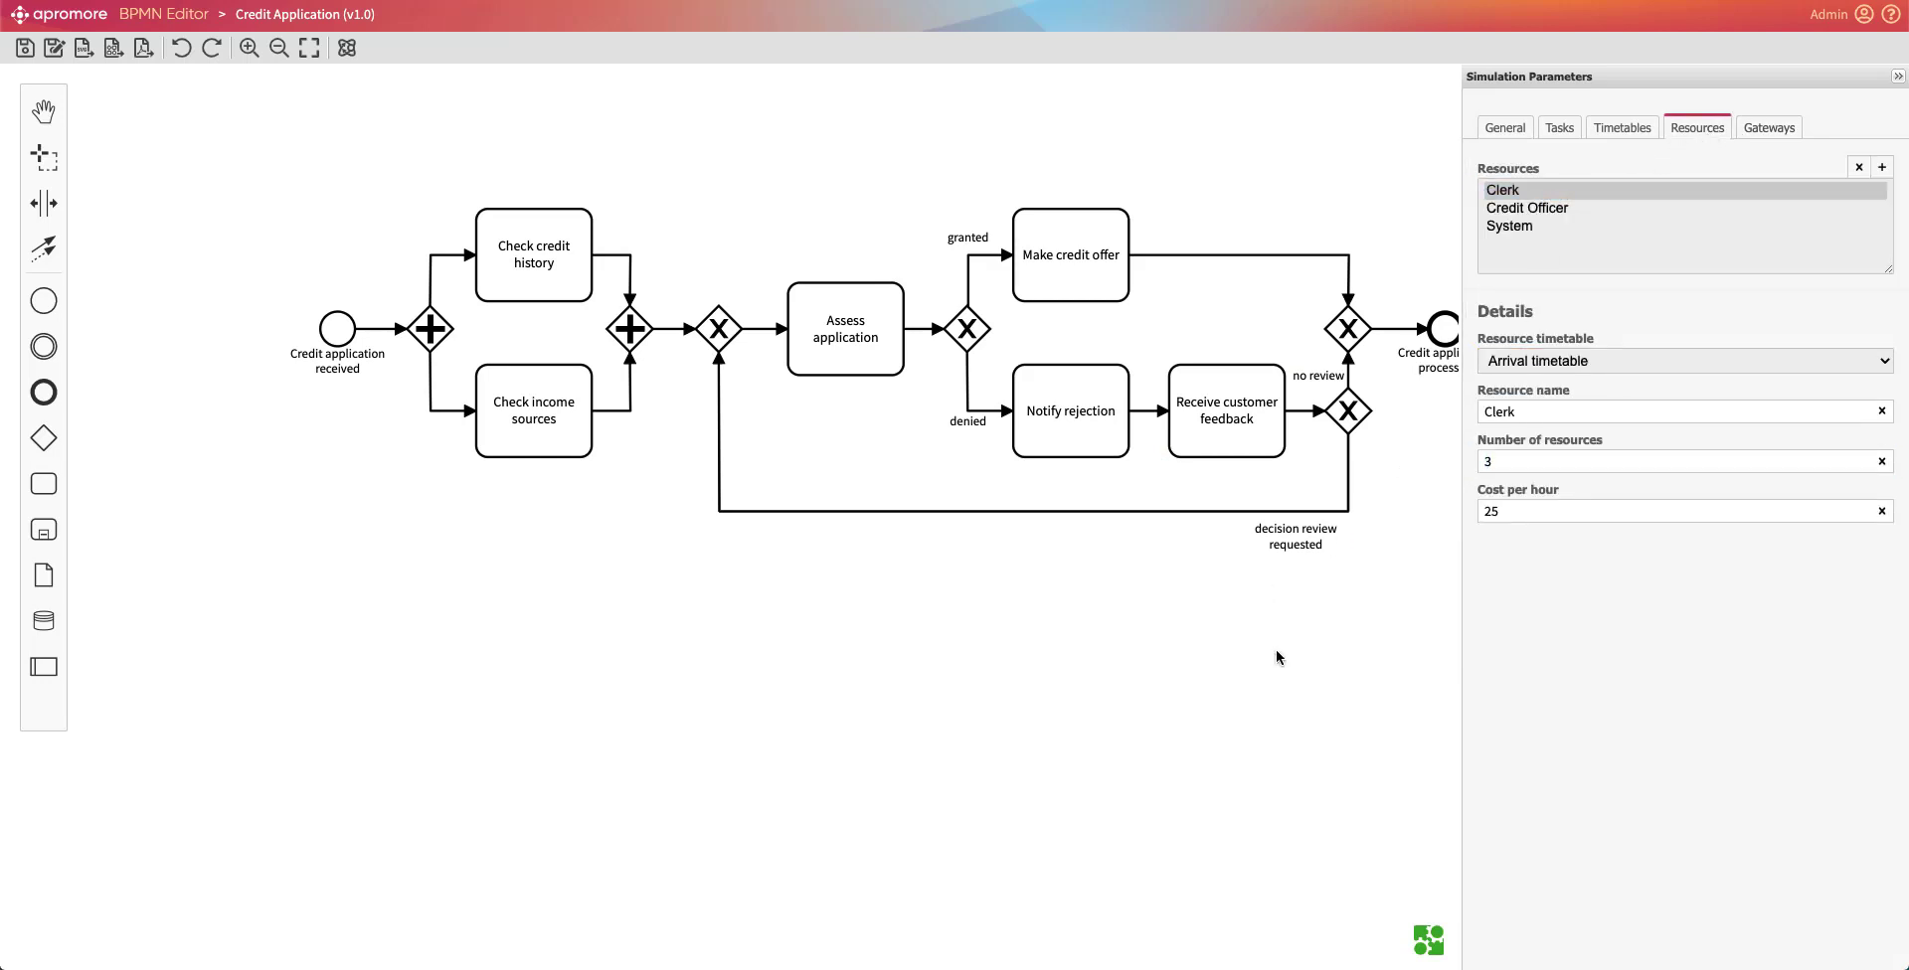
pyautogui.click(23, 46)
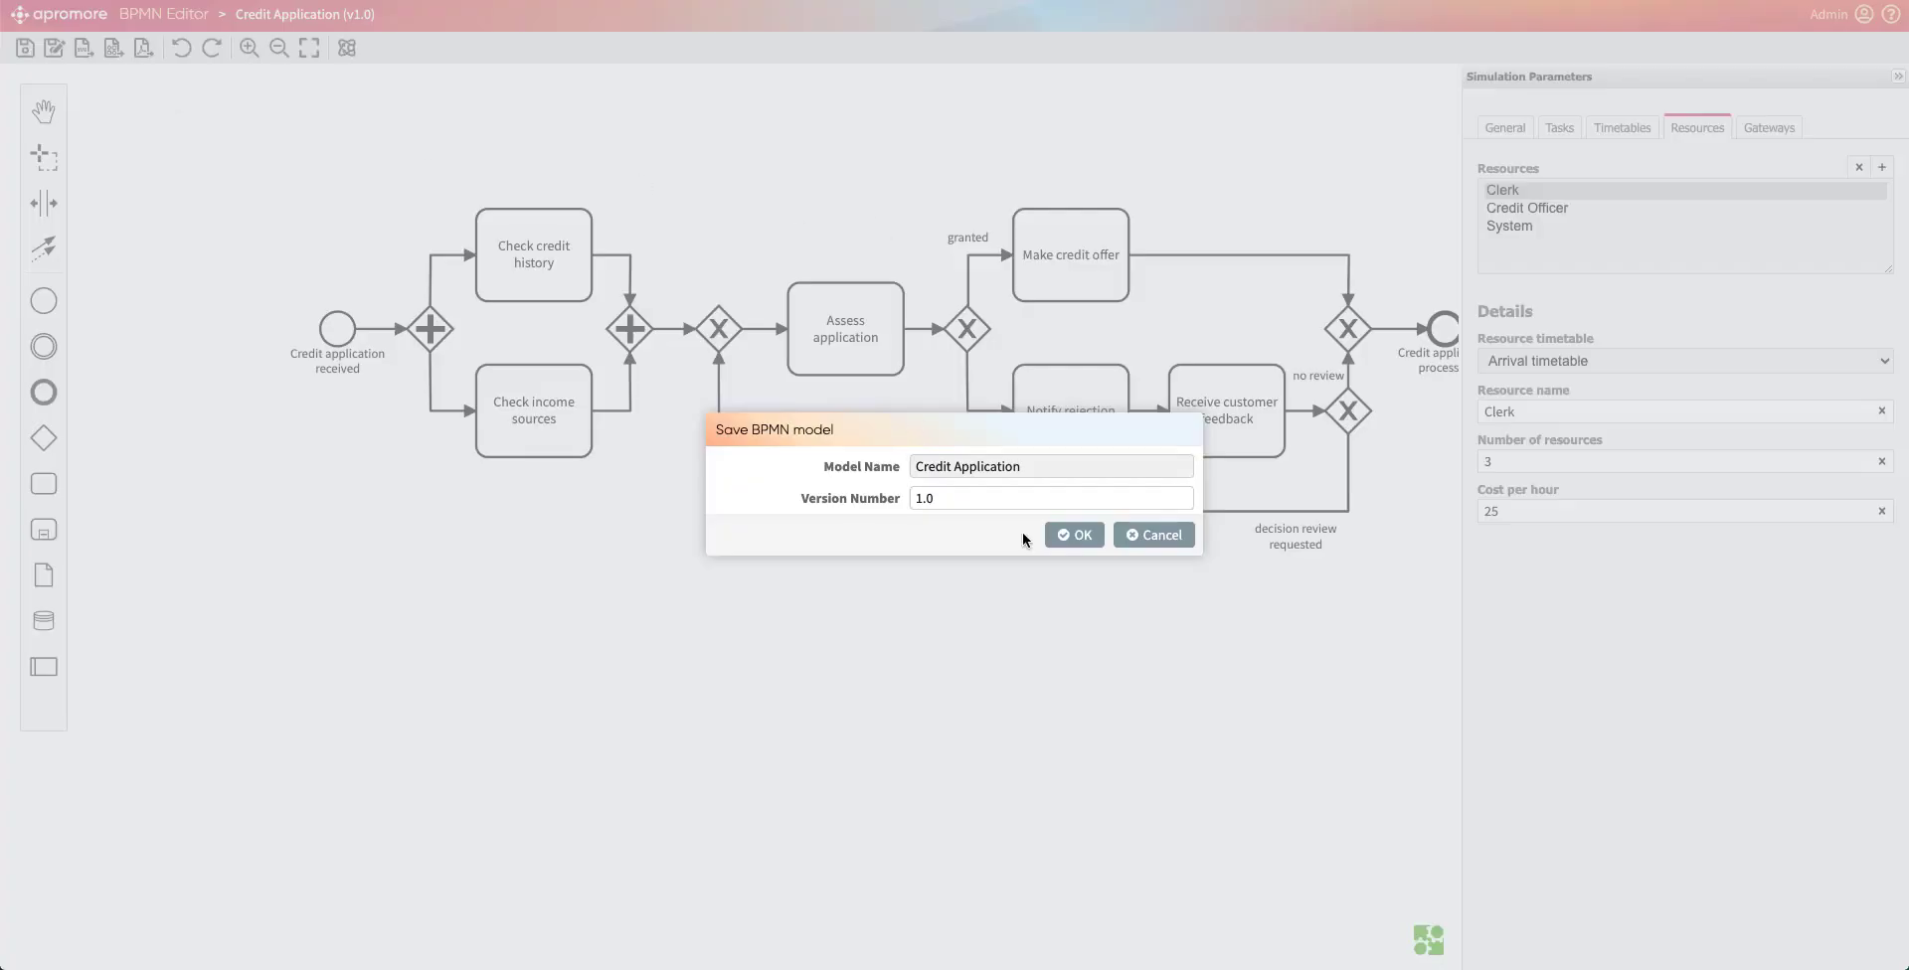
pyautogui.click(1074, 535)
pyautogui.click(1044, 221)
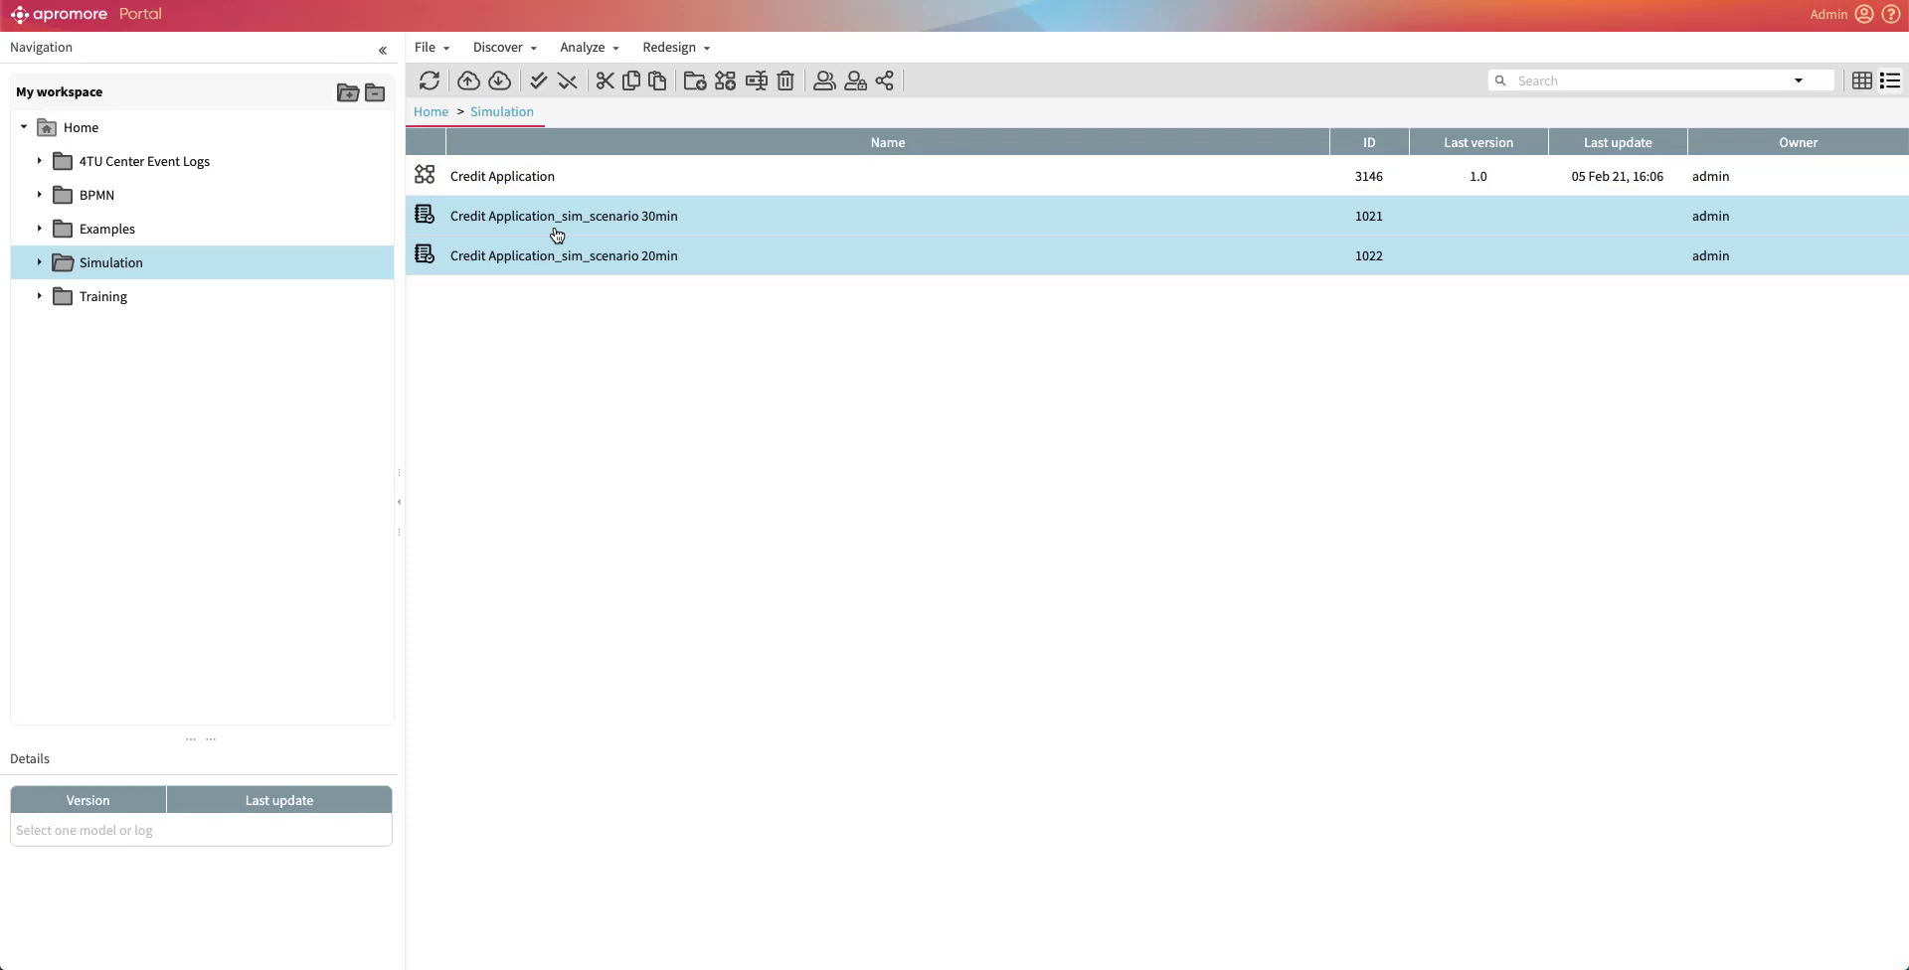
# Step: Run a simulation of the Credit Application model from the Analyze menu
pyautogui.click(554, 179)
pyautogui.click(582, 47)
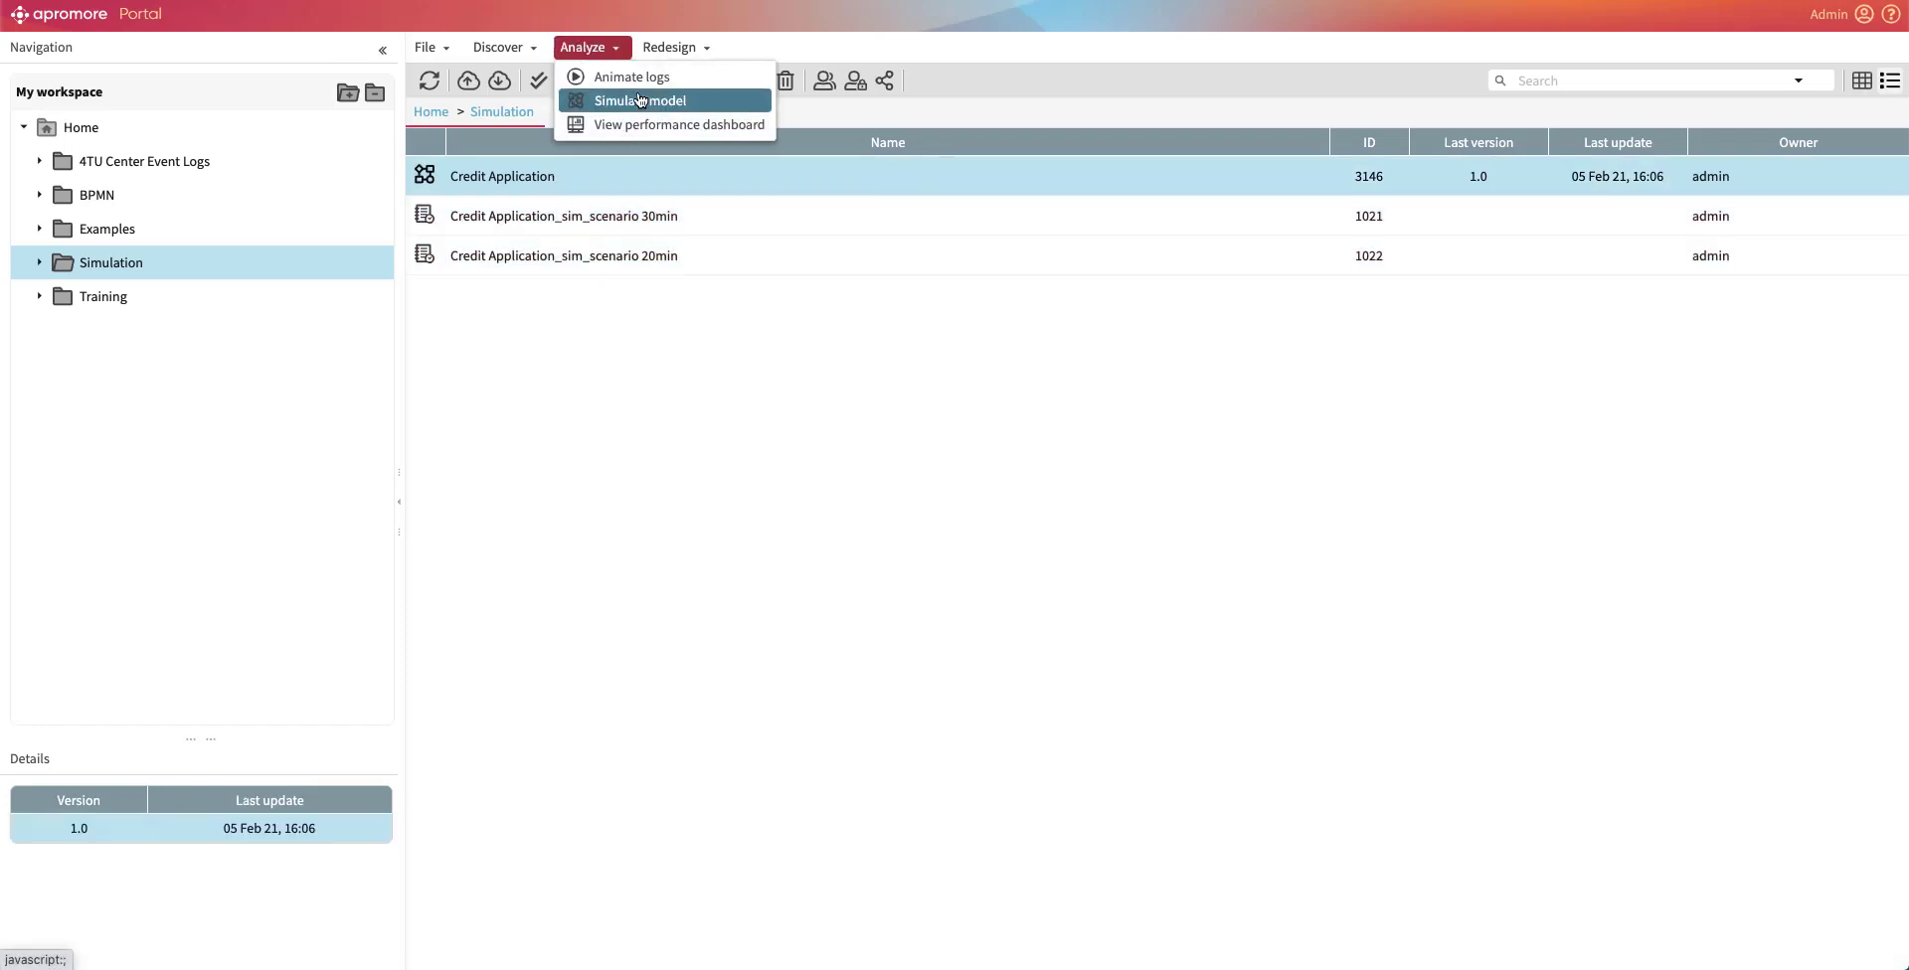
pyautogui.click(622, 99)
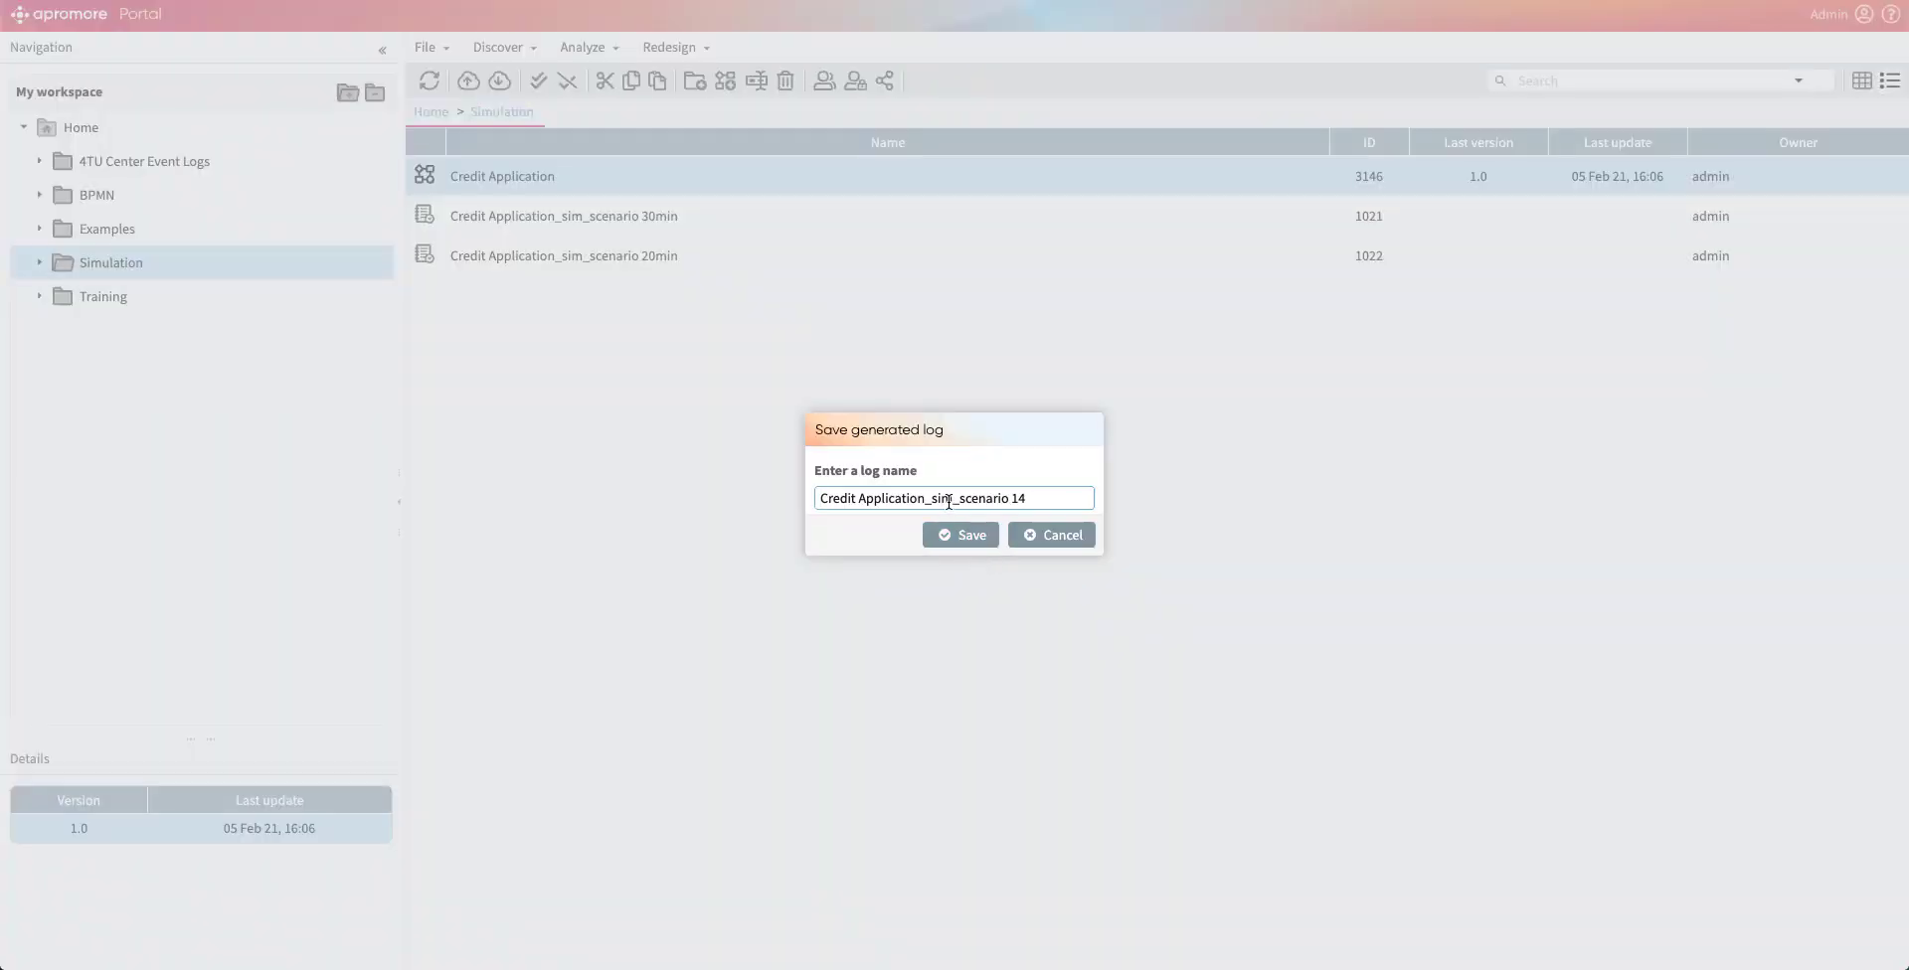
# Step: Save the log as 'Credit Application_sim_scenario 20min 3 Clerk' and also select the 20min log
pyautogui.click(1049, 500)
pyautogui.press('BackSpace')
pyautogui.press('BackSpace')
pyautogui.write('20min ')
pyautogui.write('3 Clerk')
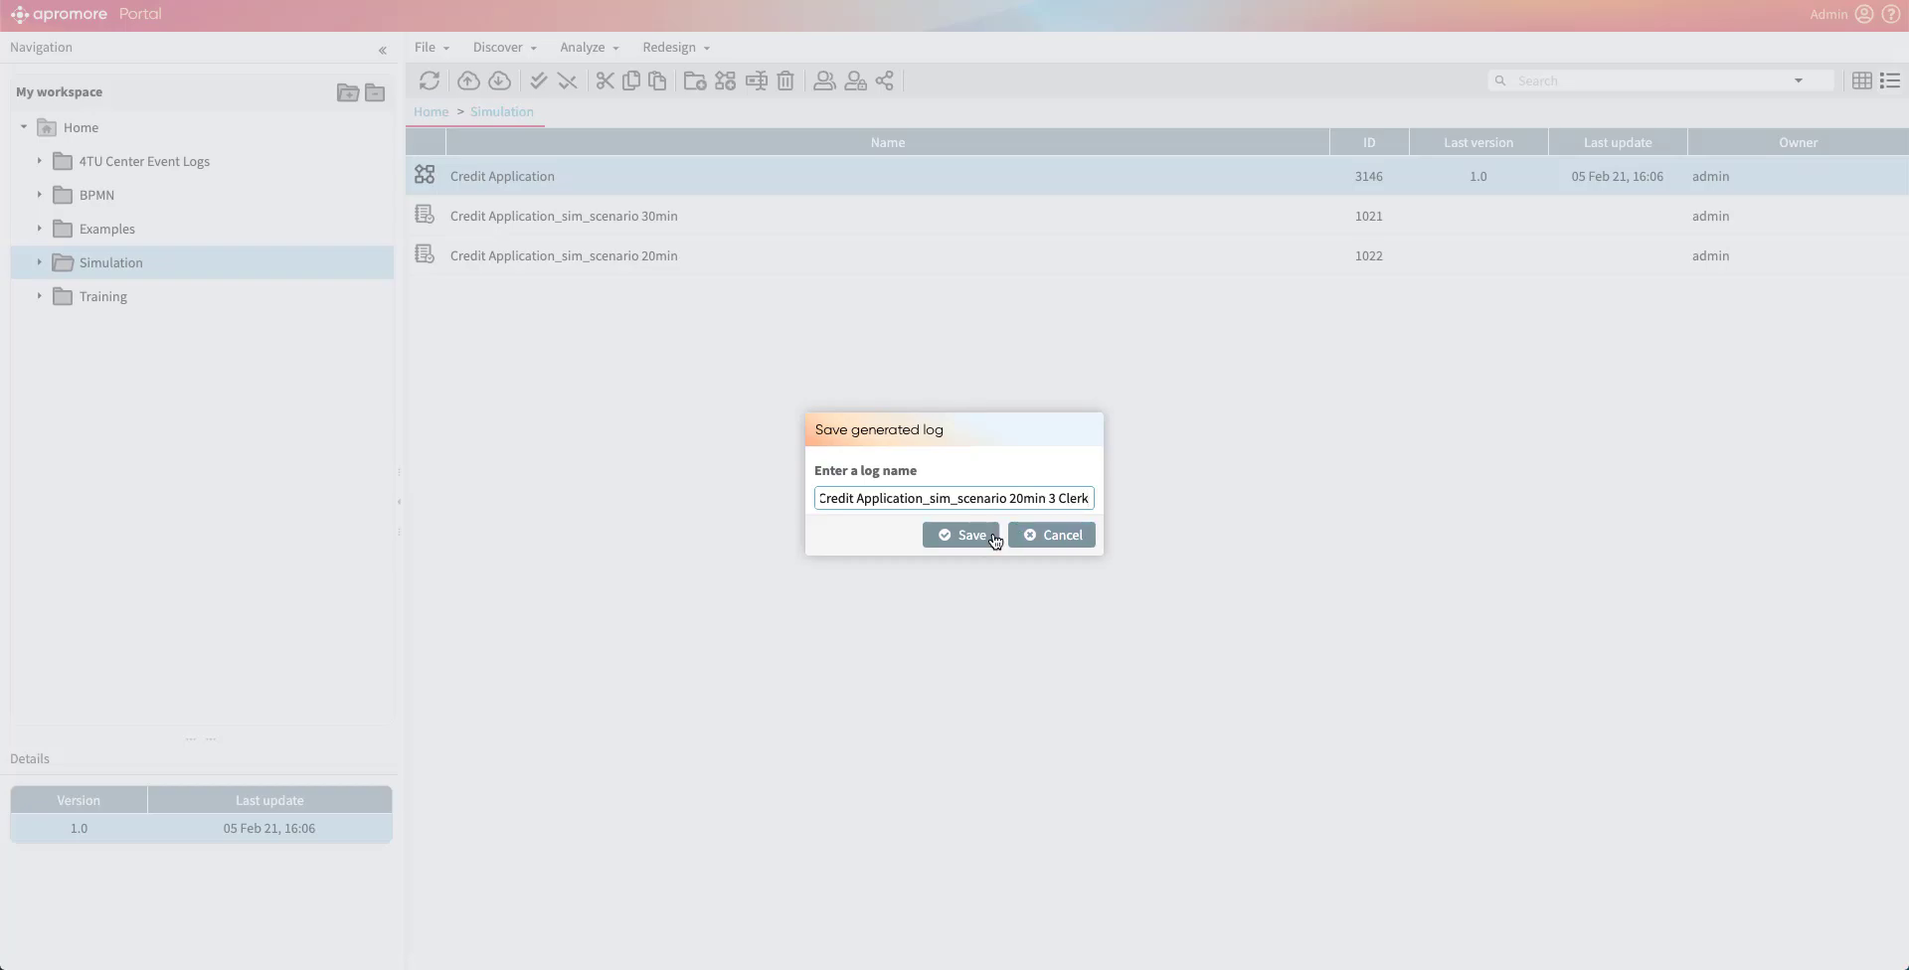
pyautogui.click(962, 537)
pyautogui.keyDown('ctrl'); pyautogui.click(579, 260); pyautogui.keyUp('ctrl')
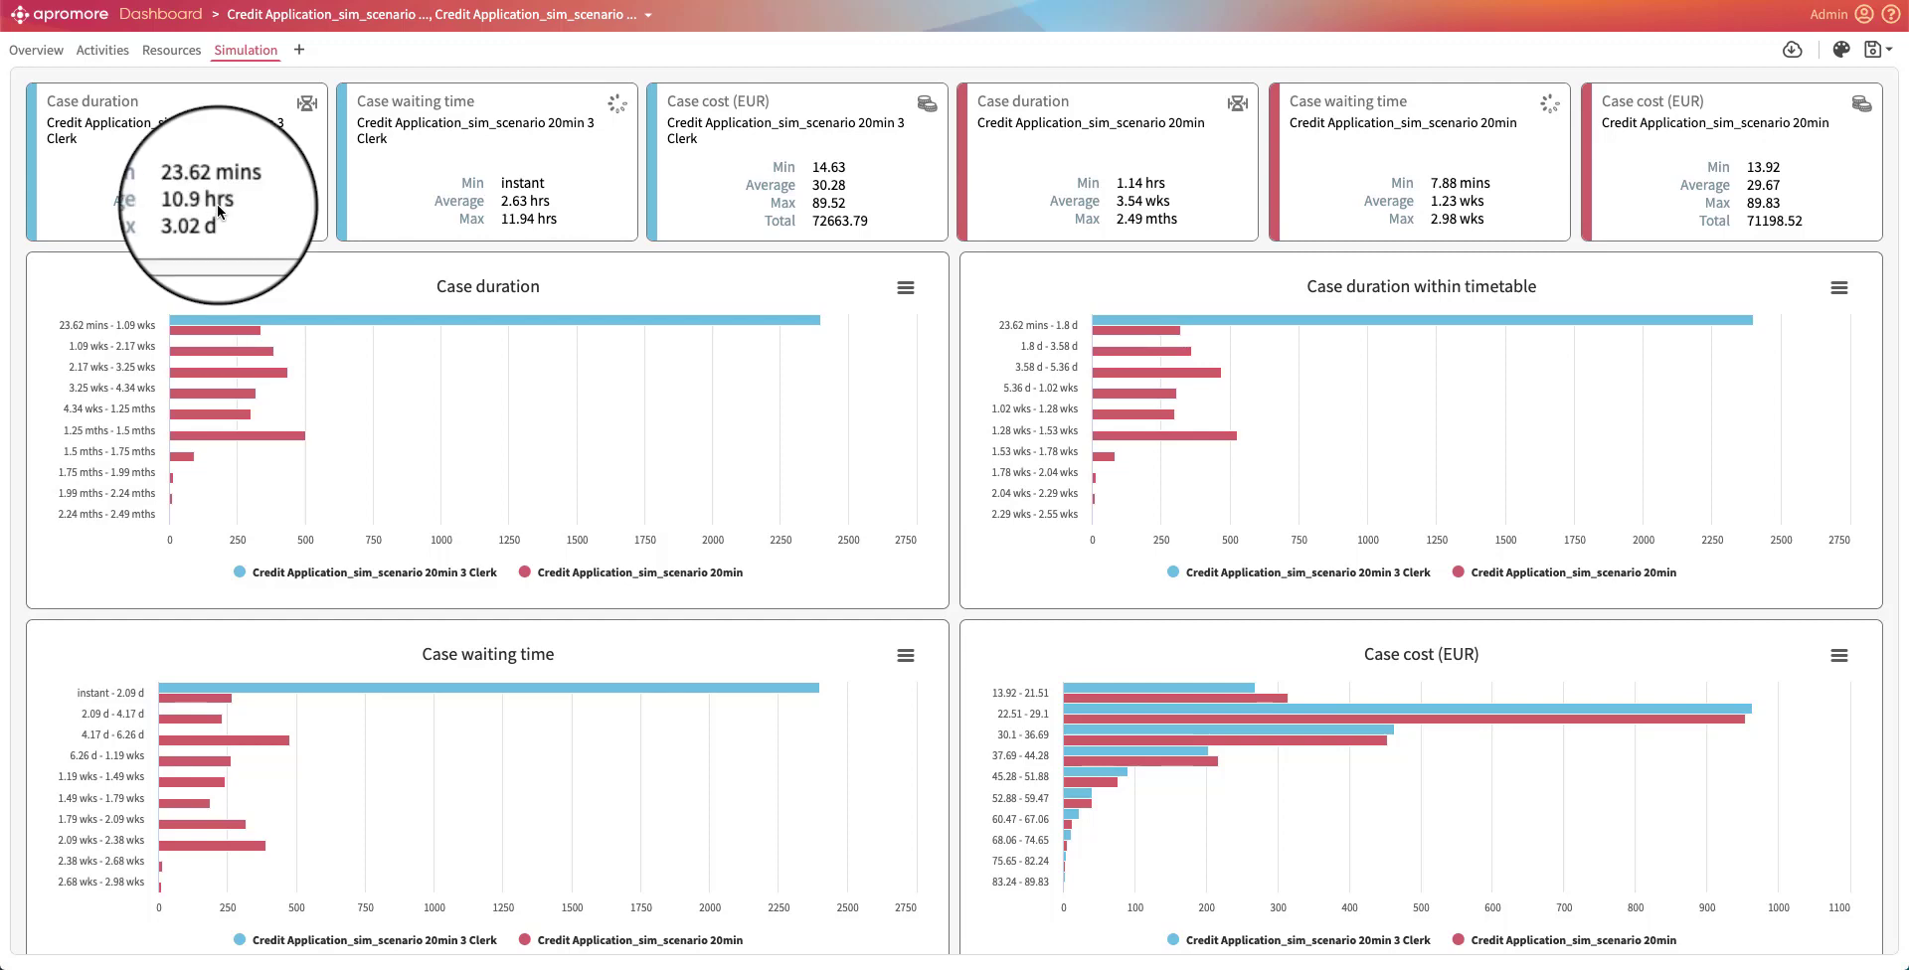
pyautogui.scroll(-2, 216, 209)
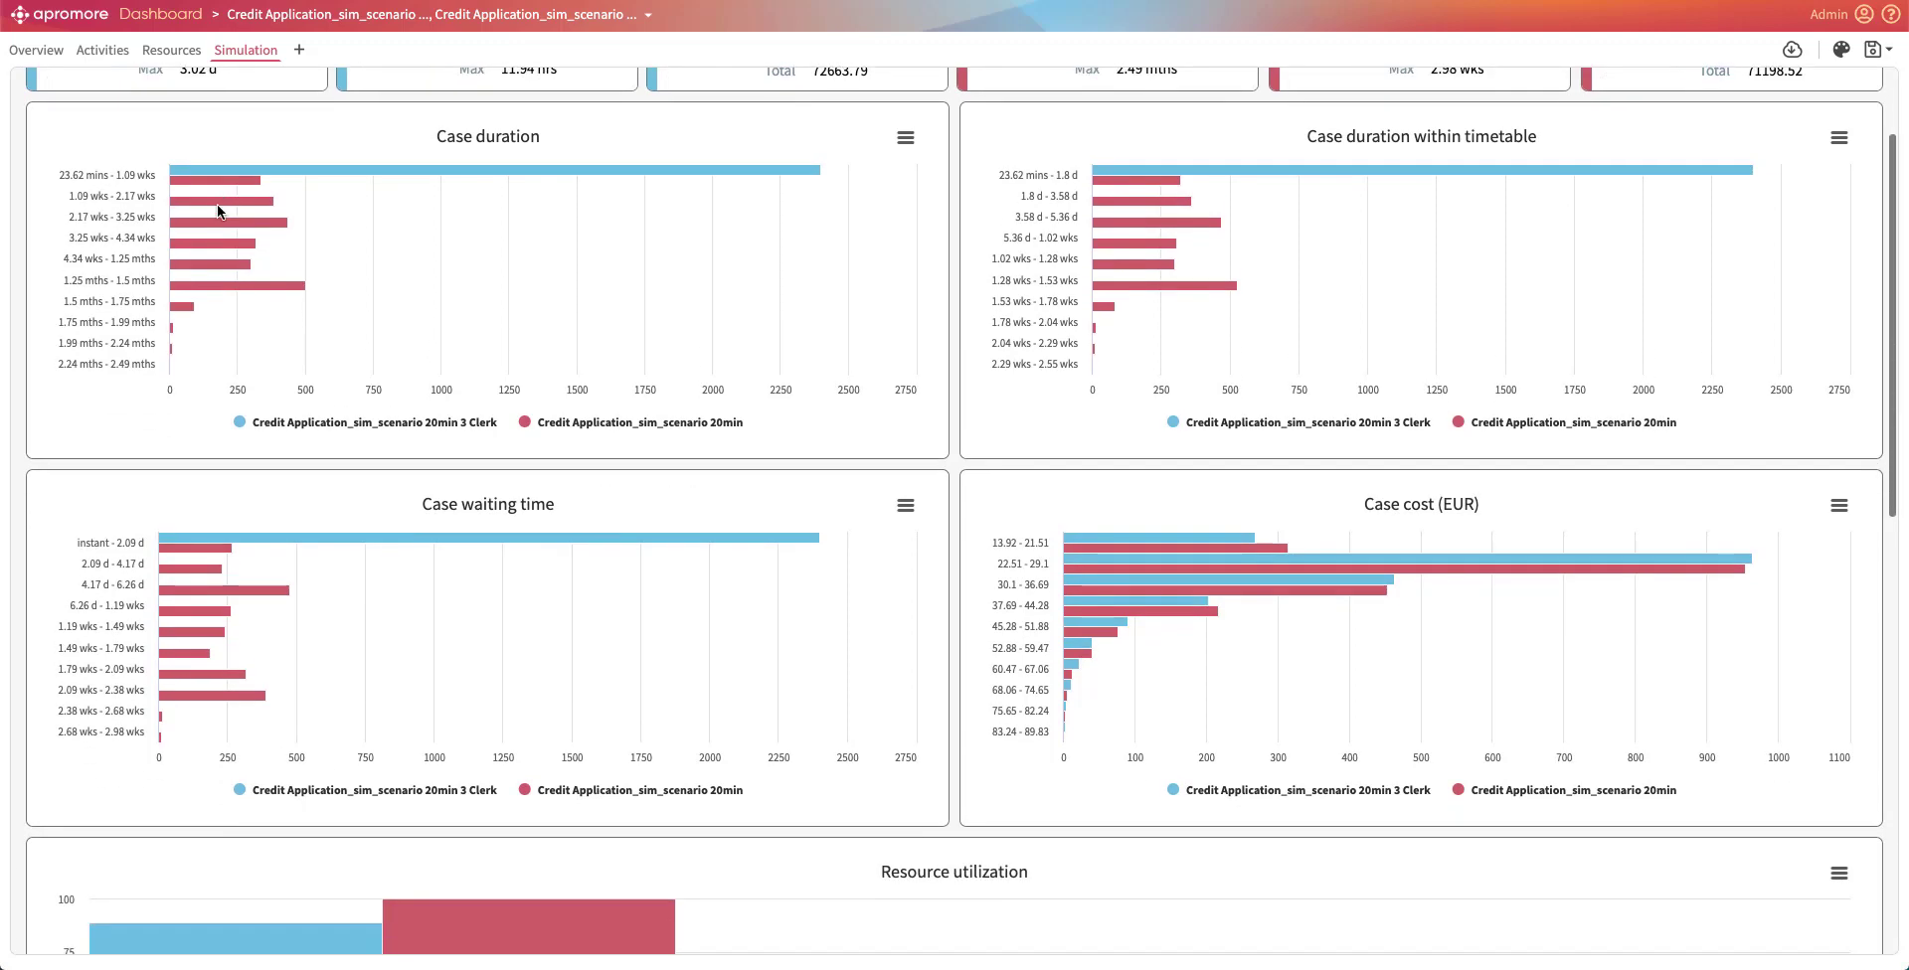
pyautogui.scroll(-2, 217, 209)
pyautogui.scroll(-1, 217, 211)
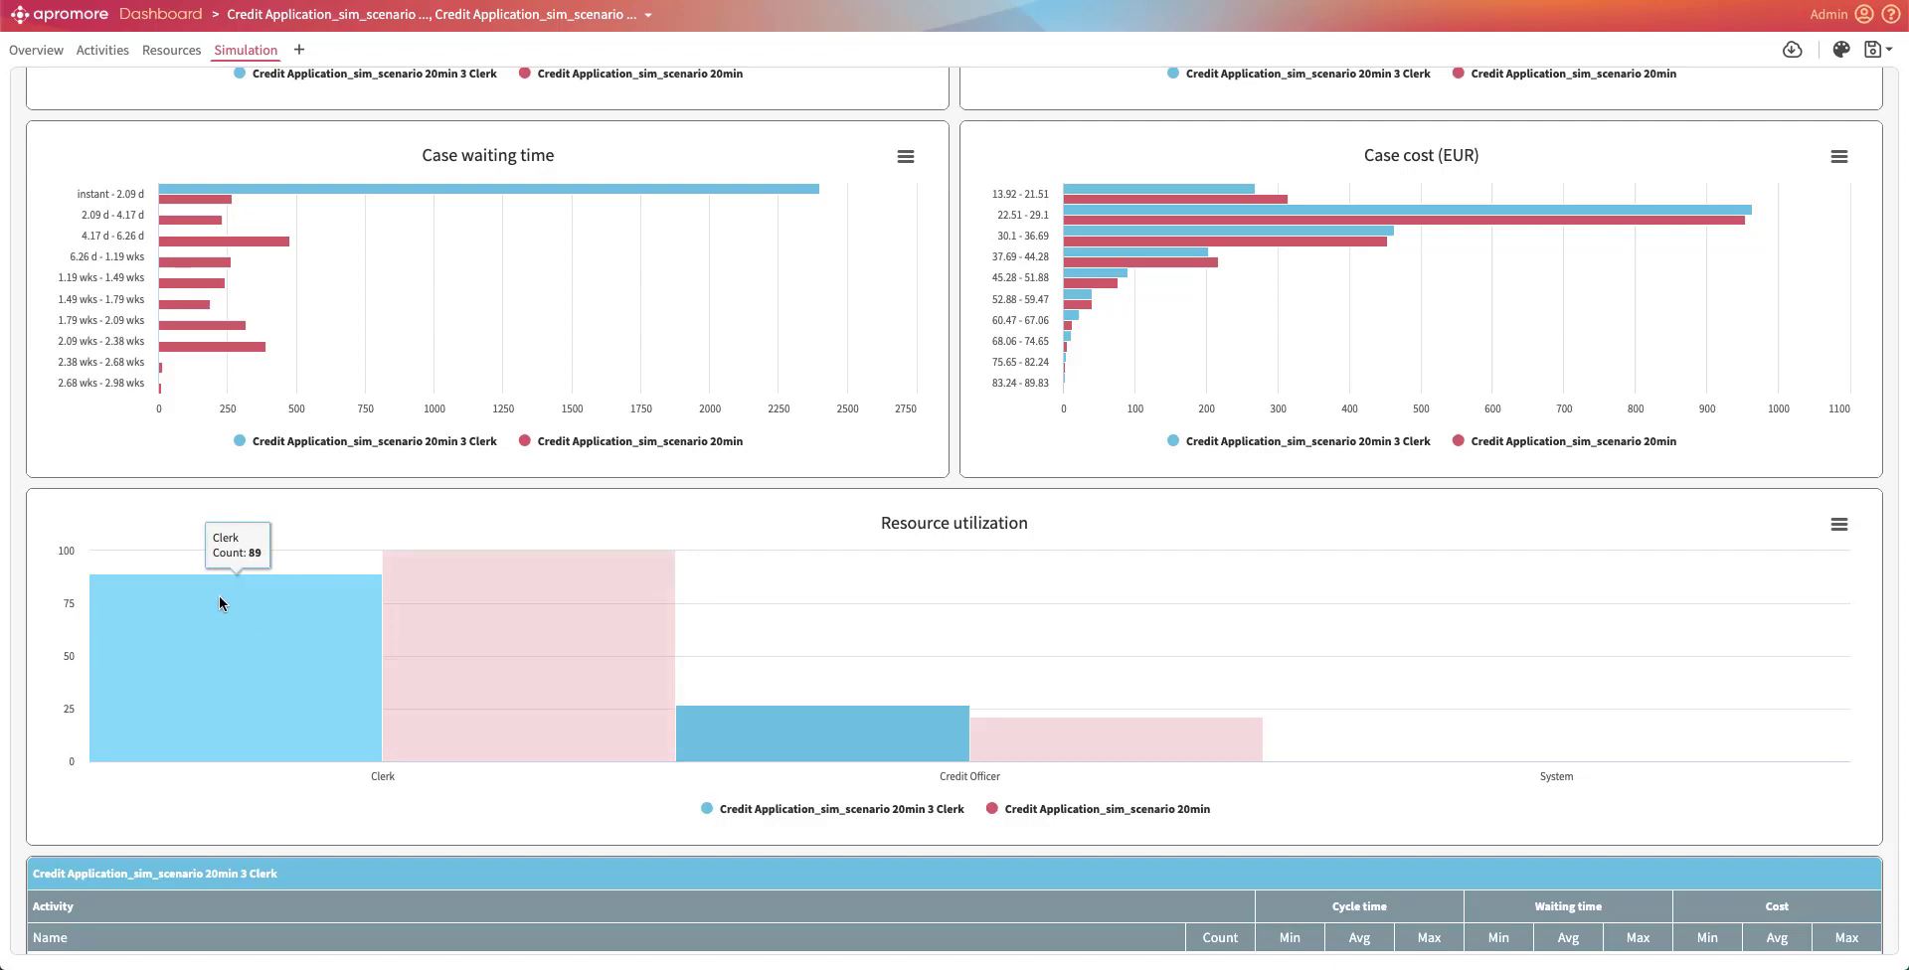
pyautogui.scroll(5, 219, 594)
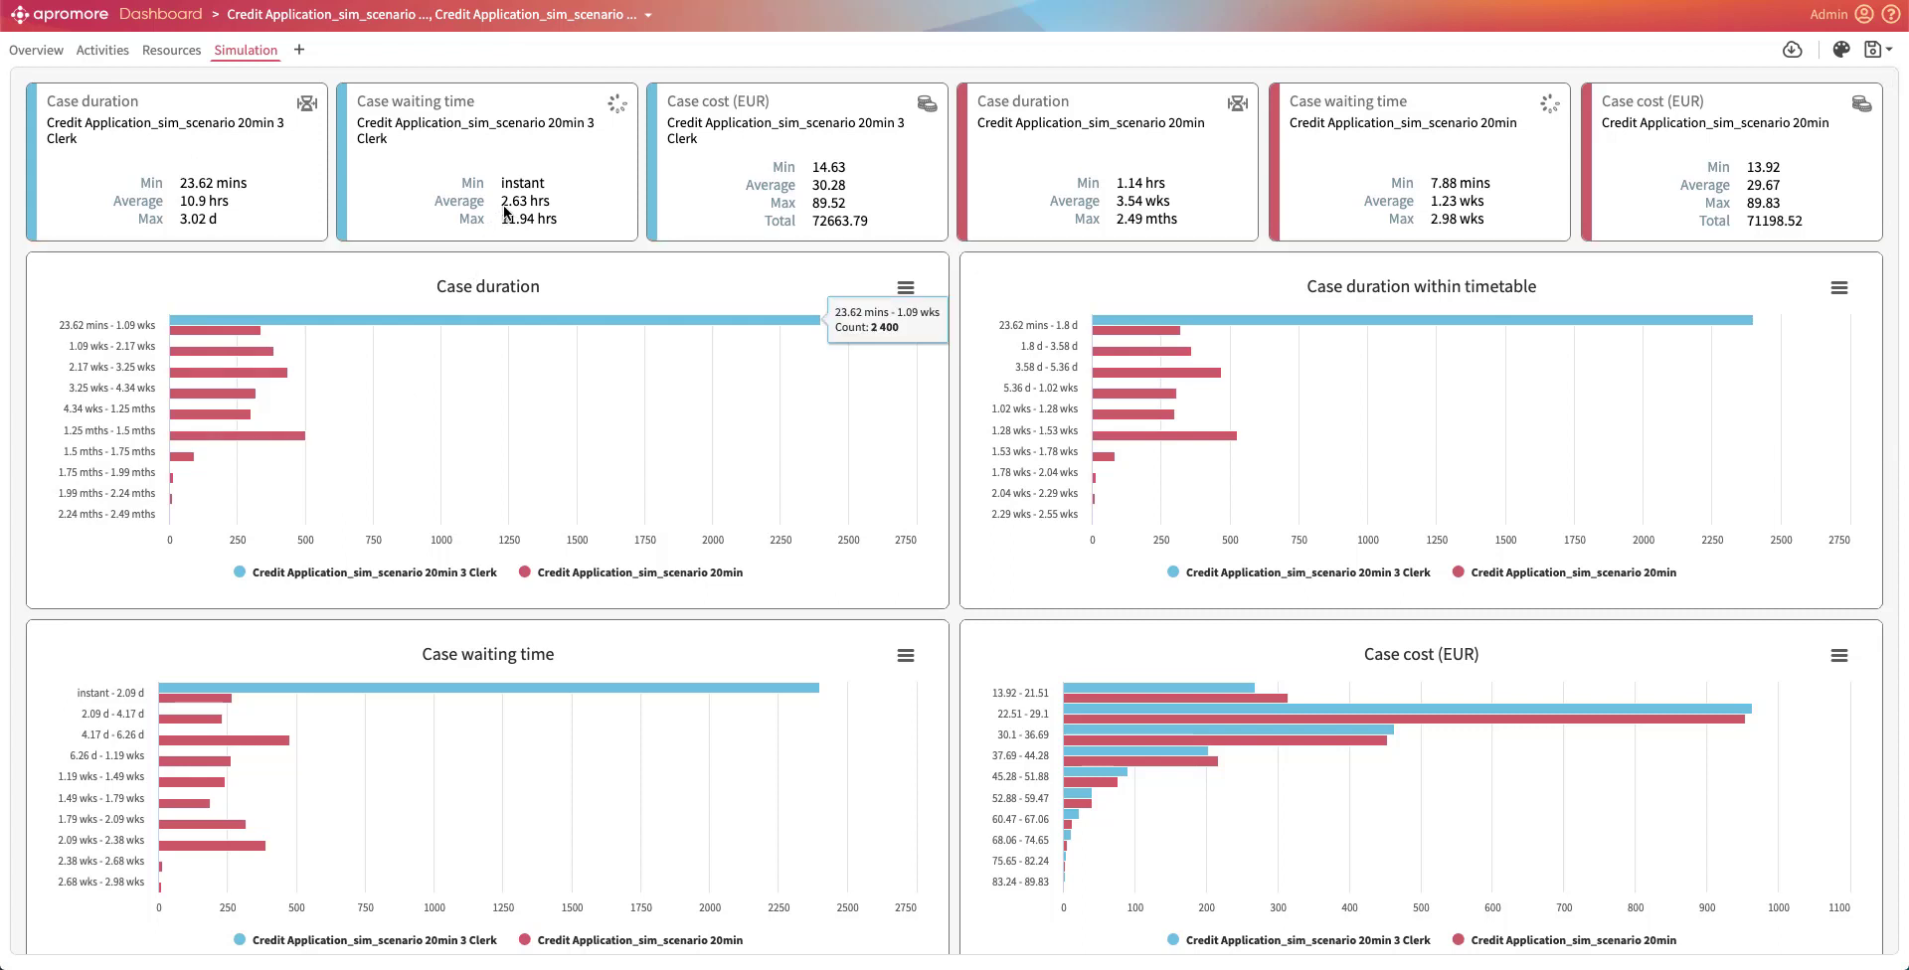